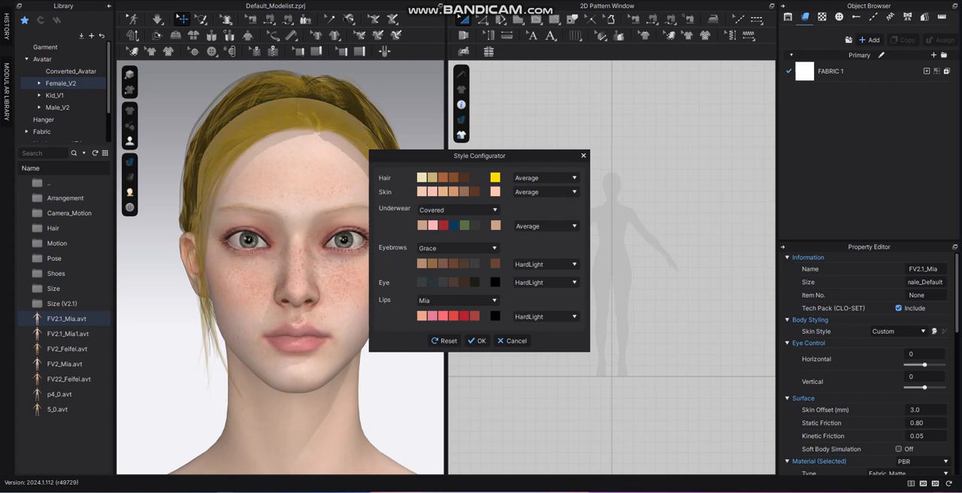
# Try the Exclusion, Overlay and Multiply blend modes on the avatar's hair colour.
pyautogui.click(545, 177)
pyautogui.click(535, 233)
pyautogui.click(545, 177)
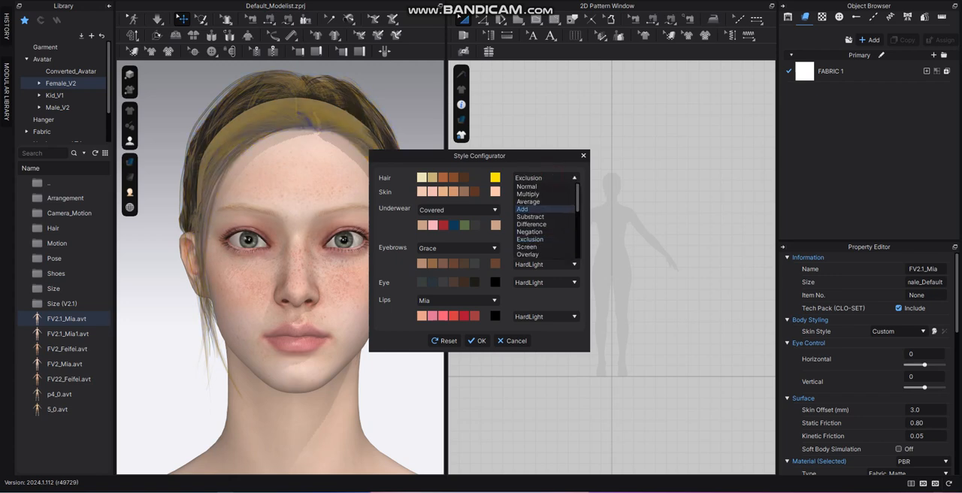
pyautogui.click(527, 254)
pyautogui.click(545, 178)
pyautogui.click(528, 194)
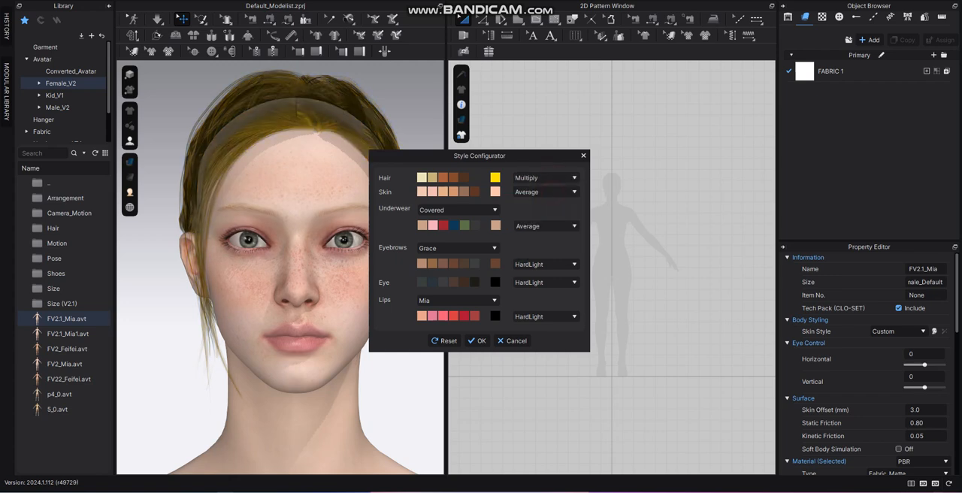
# Try preset hair swatches and apply a custom golden-brown hair colour of RGB 164, 128, 19.
pyautogui.click(431, 177)
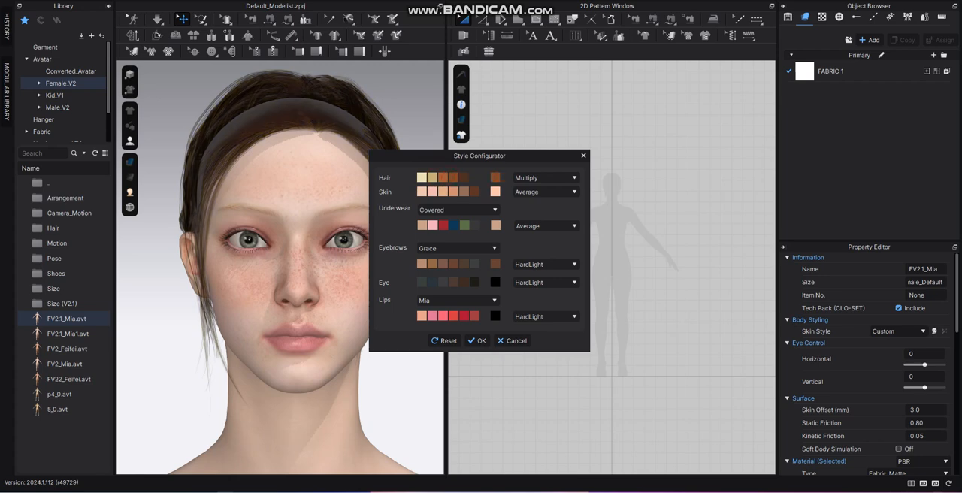
pyautogui.click(495, 177)
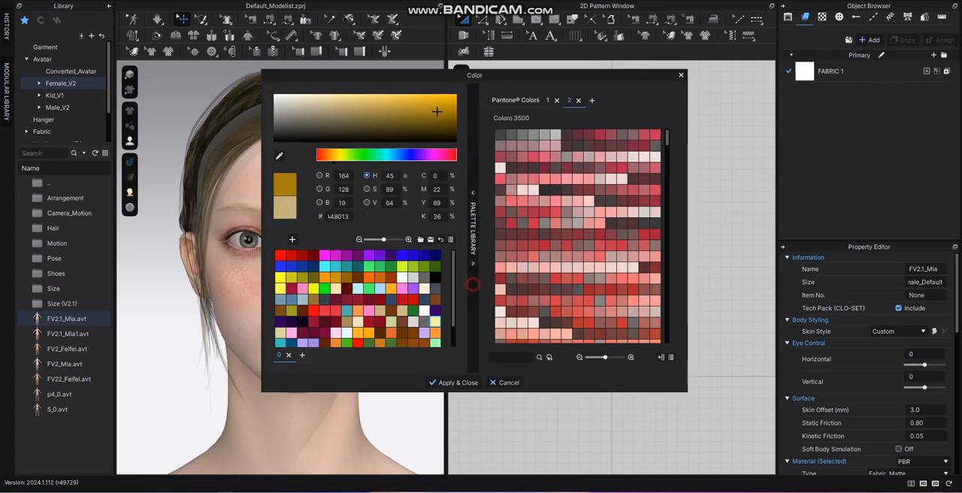
pyautogui.click(453, 382)
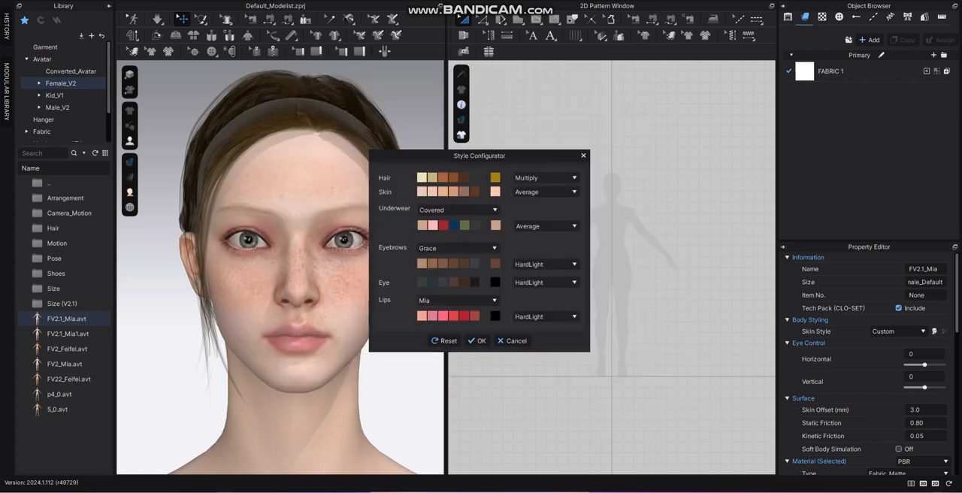
# Set the hair blend mode to Normal and apply a custom bright orange-yellow hair colour.
pyautogui.click(545, 177)
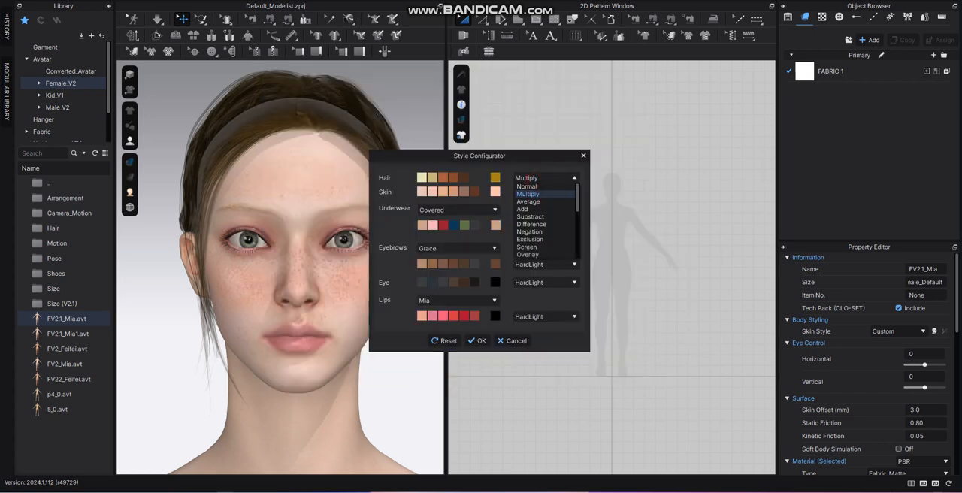
pyautogui.click(541, 187)
pyautogui.click(494, 177)
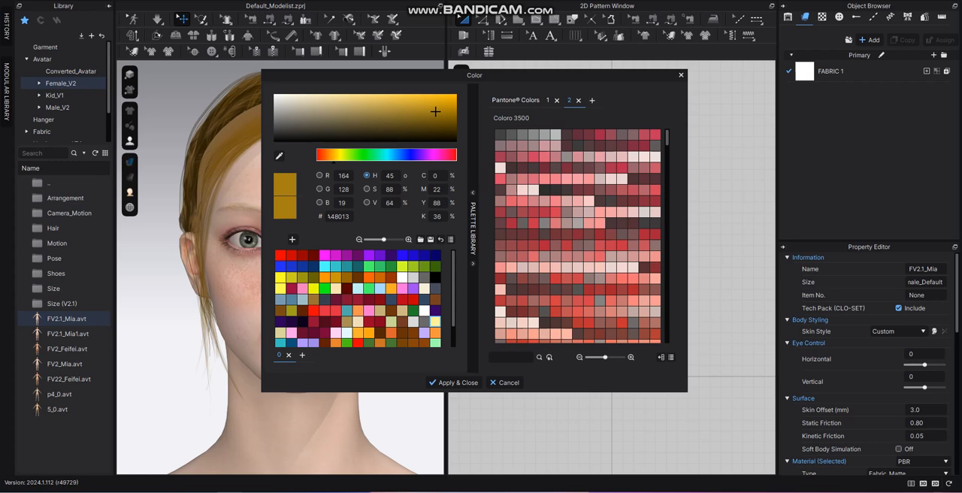
pyautogui.click(479, 288)
pyautogui.click(454, 382)
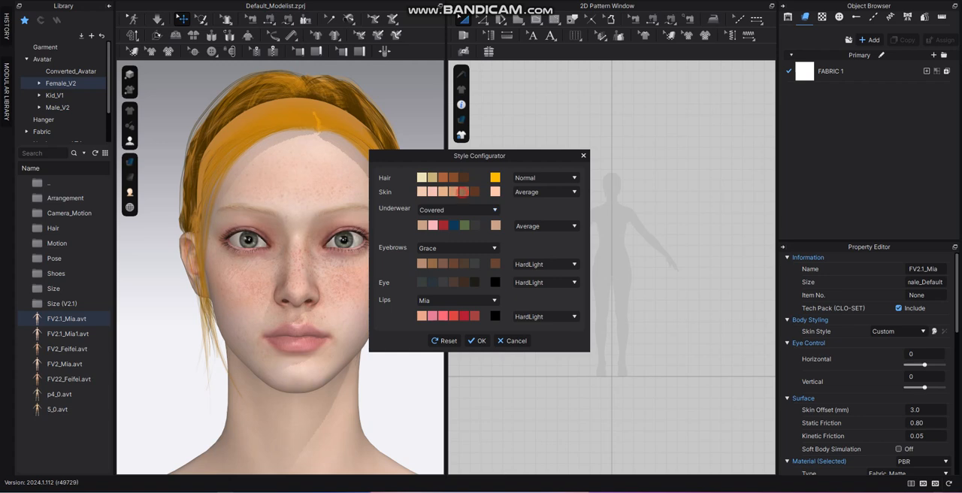
# Try the darker brown skin swatches and set the skin to a light pink preset tone.
pyautogui.click(464, 192)
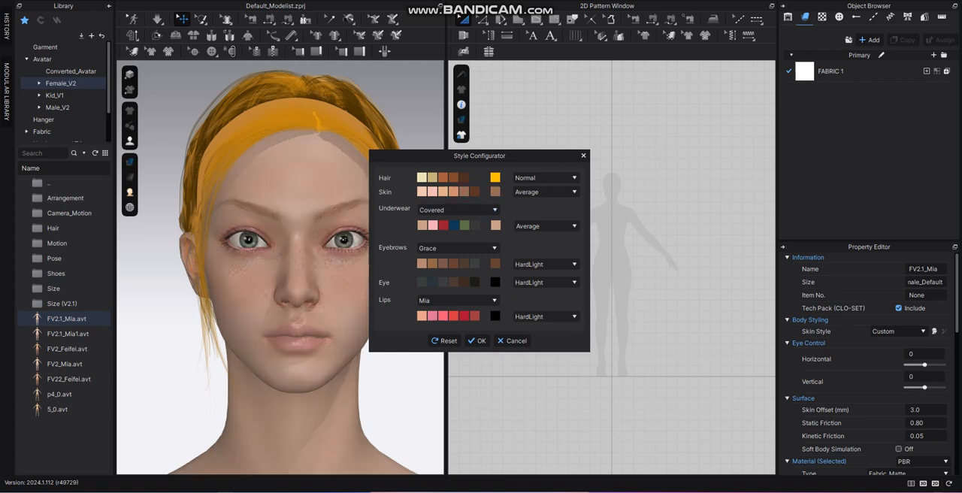
pyautogui.click(475, 192)
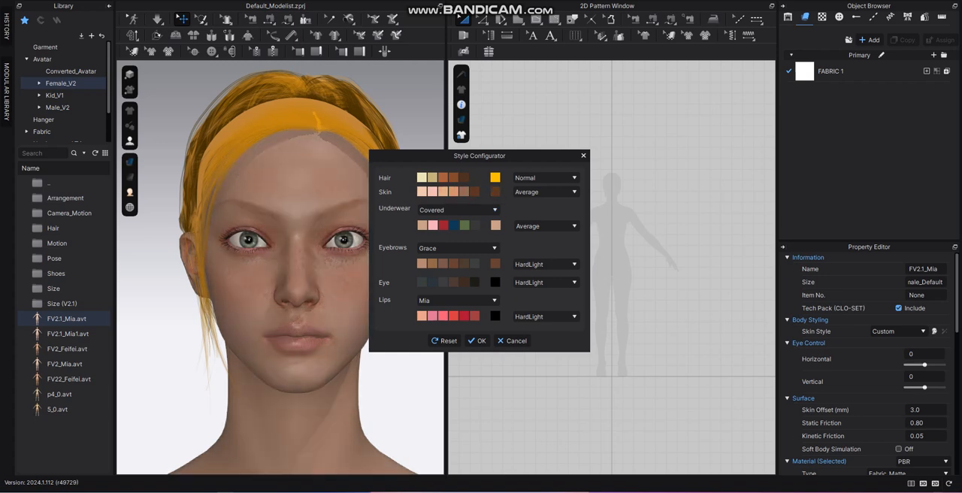
pyautogui.click(454, 191)
pyautogui.click(432, 192)
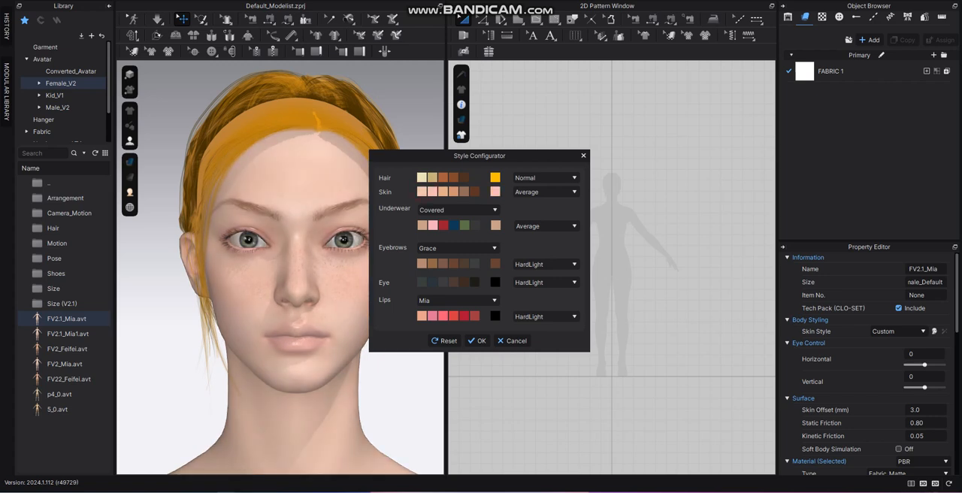
# Try the Negation and Overlay blend modes on the avatar's skin.
pyautogui.click(545, 192)
pyautogui.click(546, 242)
pyautogui.click(546, 192)
pyautogui.click(547, 272)
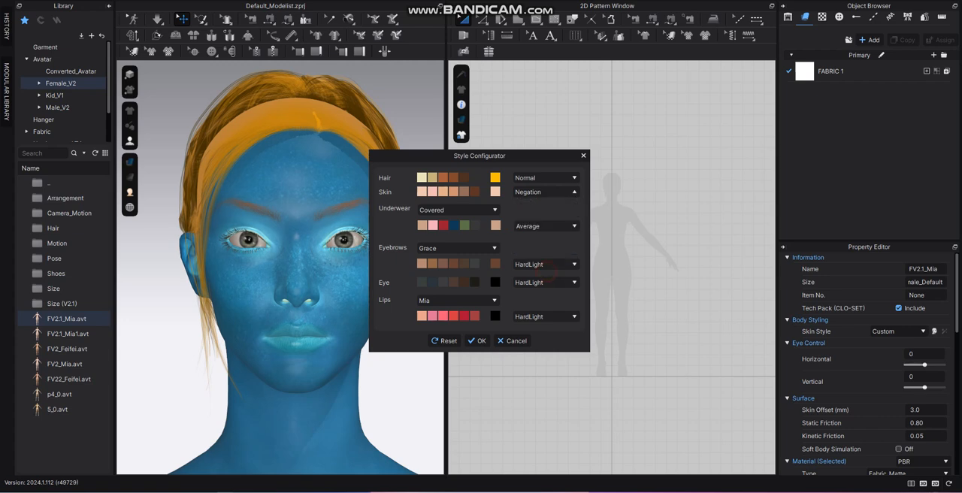
pyautogui.click(542, 193)
pyautogui.click(541, 194)
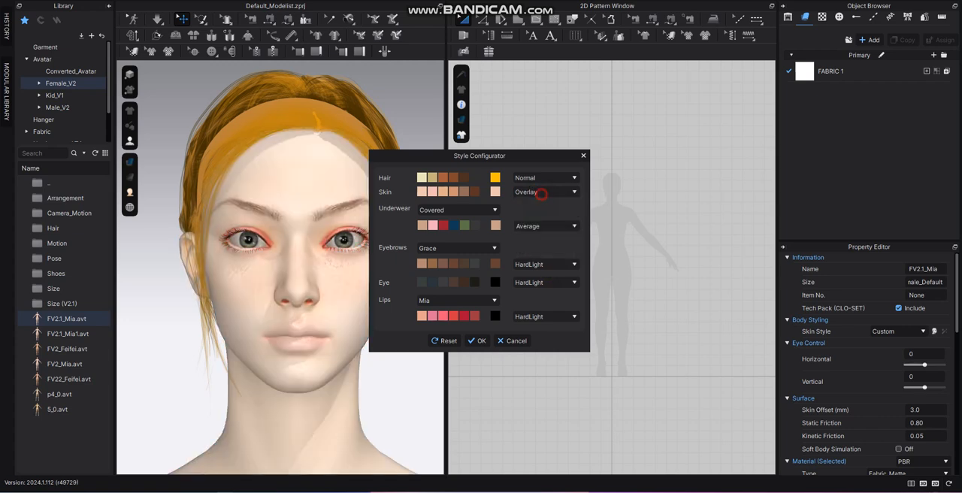
# Compare the Average and Difference blend modes on the skin, and set the skin's mode to Normal.
pyautogui.click(543, 192)
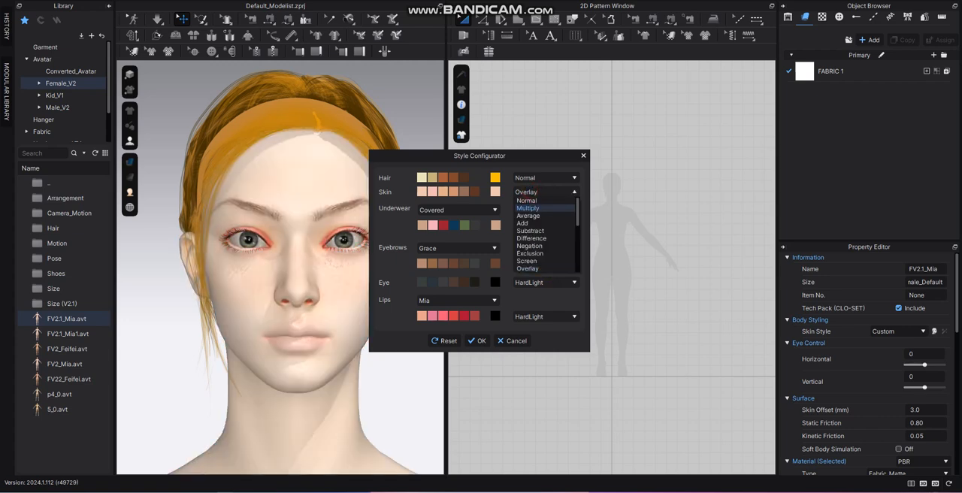
pyautogui.click(541, 215)
pyautogui.click(543, 193)
pyautogui.click(531, 239)
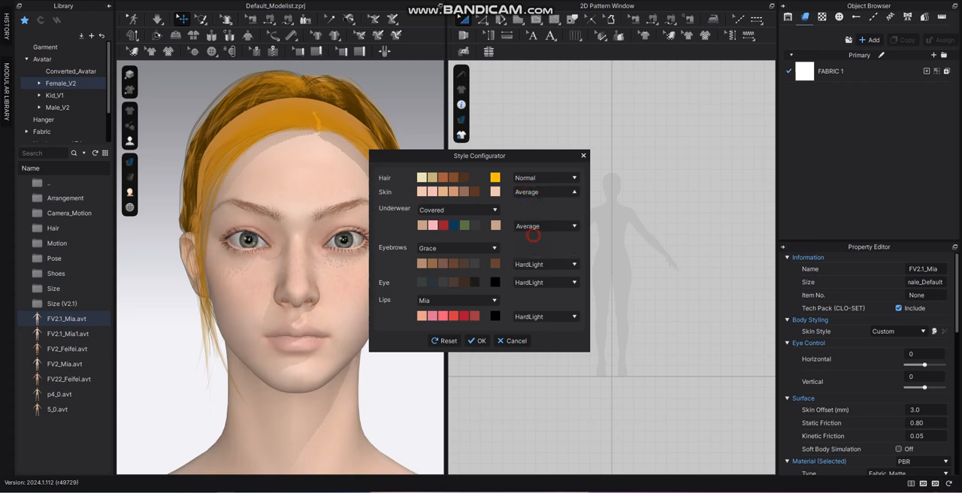
pyautogui.click(538, 192)
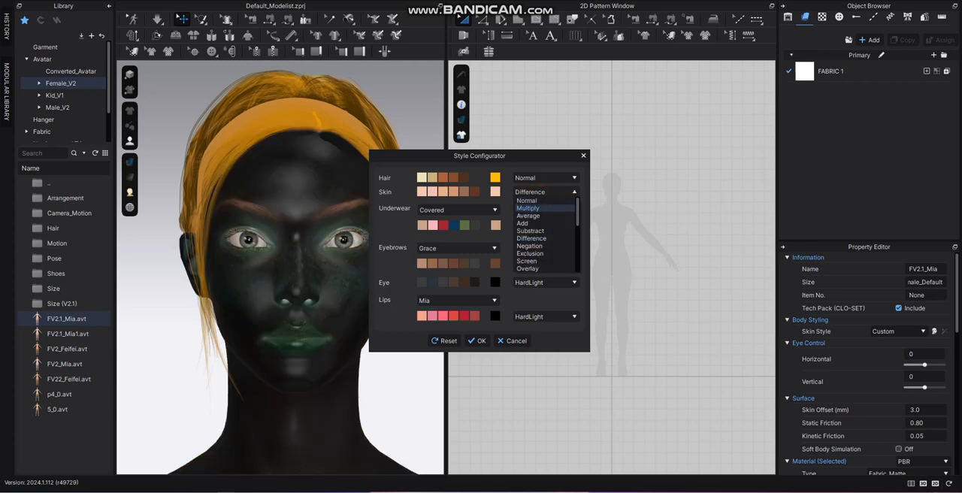
pyautogui.click(541, 202)
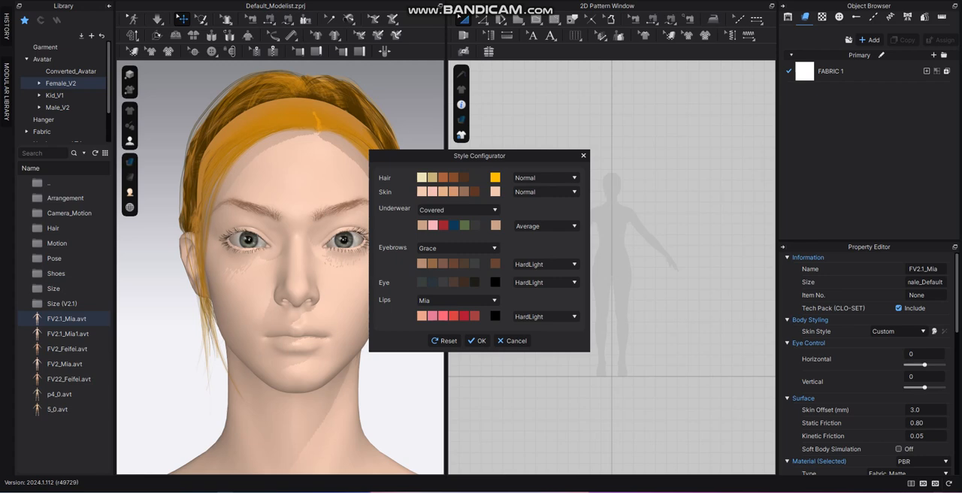
# Try the Mara, Feifei and Emma eyebrow styles and settle on the Yuna style.
pyautogui.click(456, 248)
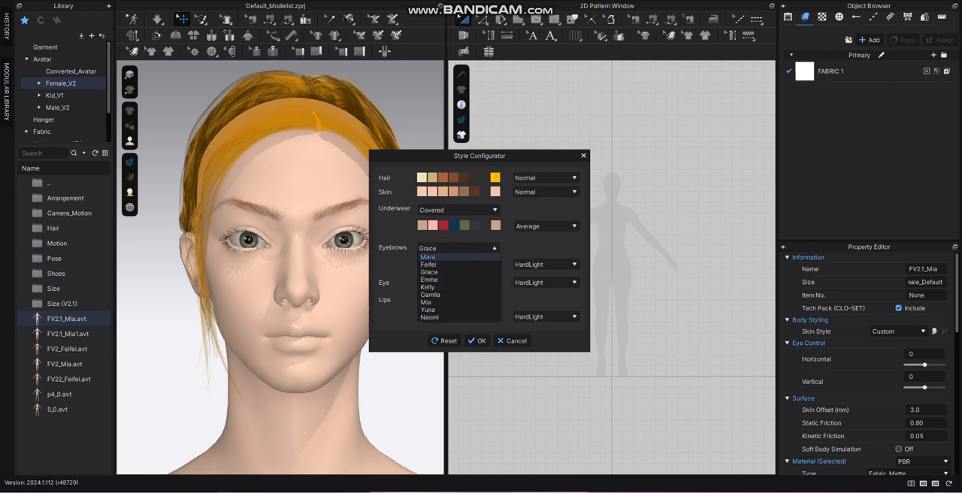
pyautogui.click(451, 257)
pyautogui.click(456, 248)
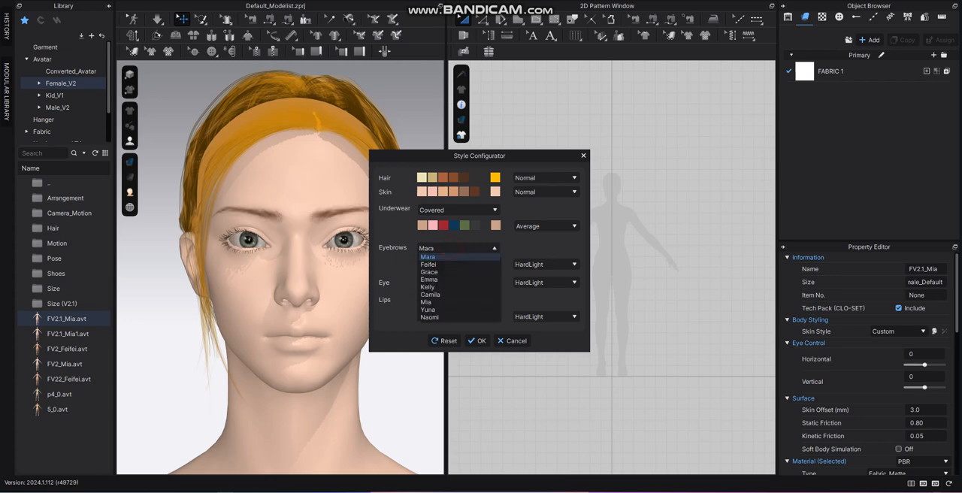
pyautogui.click(449, 257)
pyautogui.click(457, 248)
pyautogui.click(448, 265)
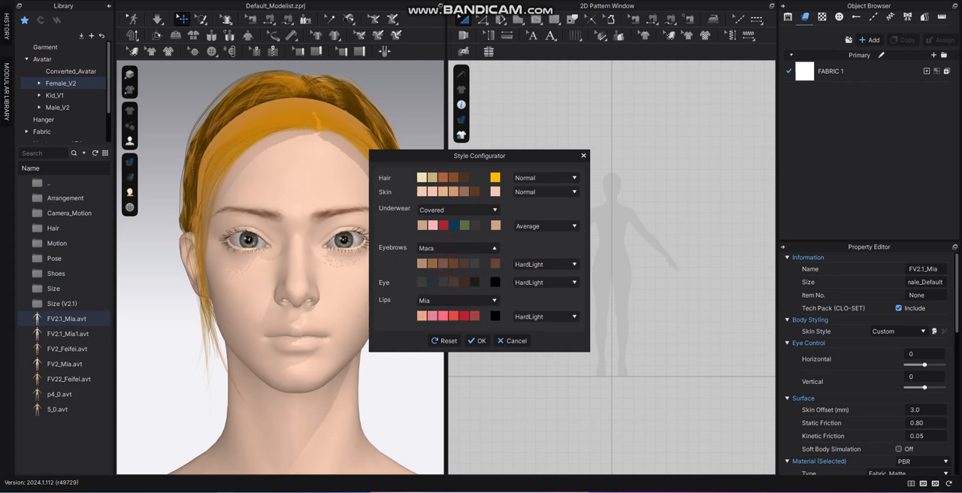
pyautogui.click(454, 248)
pyautogui.click(447, 279)
pyautogui.click(449, 248)
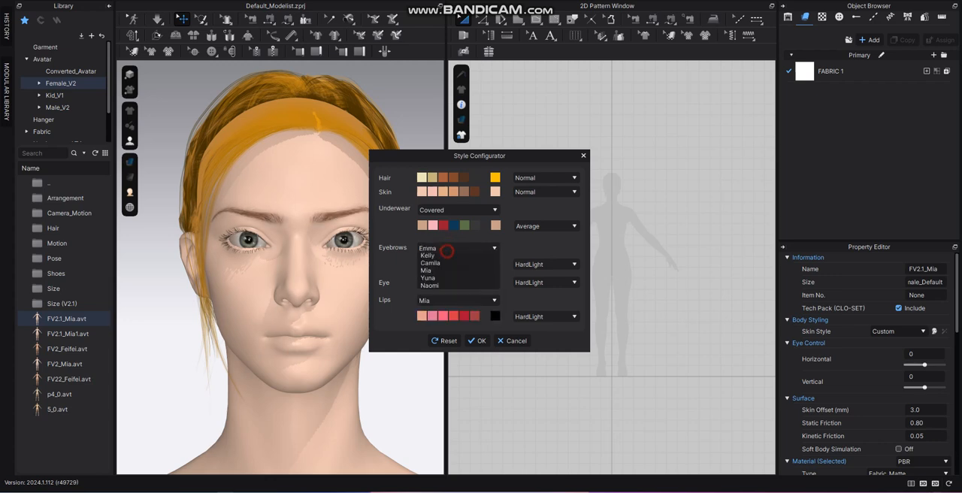
pyautogui.click(447, 280)
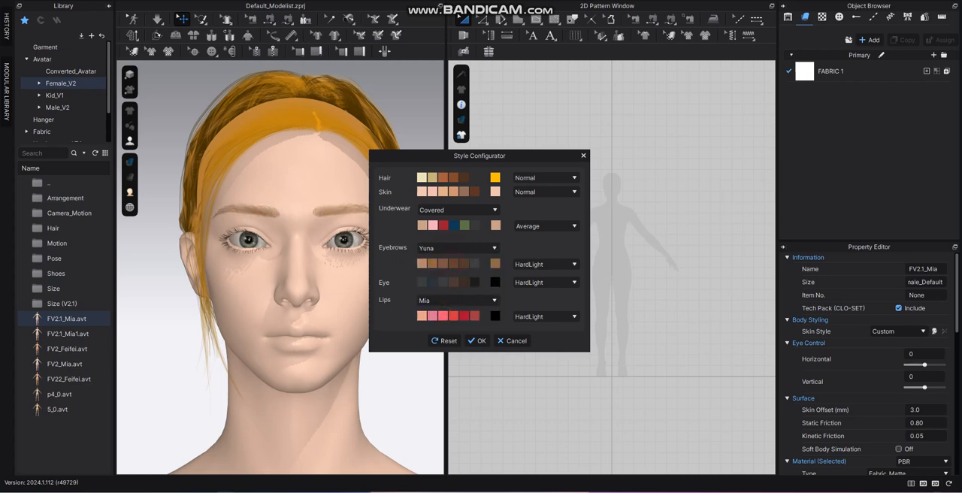
# Try the Substract, Exclusion and Average blend modes on the eyebrows.
pyautogui.click(531, 264)
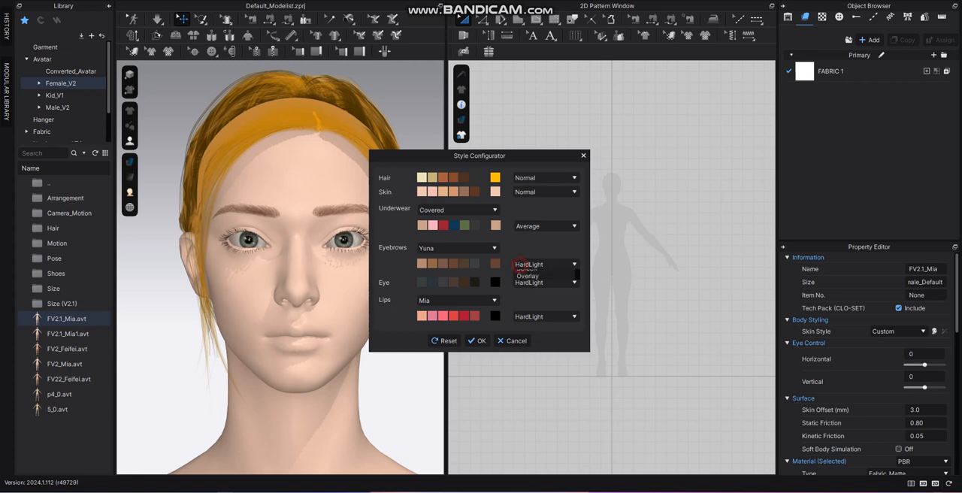
pyautogui.click(531, 287)
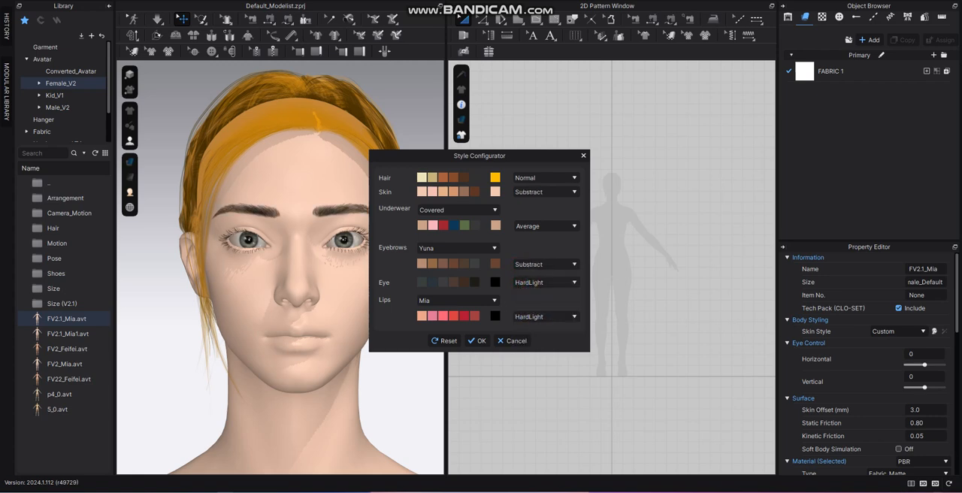
pyautogui.click(538, 265)
pyautogui.click(533, 310)
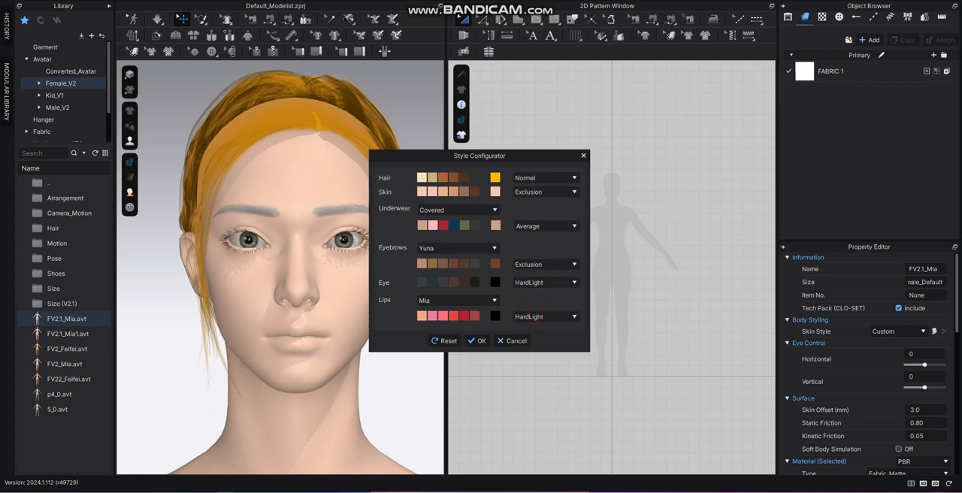
pyautogui.click(529, 264)
pyautogui.click(533, 323)
pyautogui.click(547, 263)
pyautogui.click(549, 271)
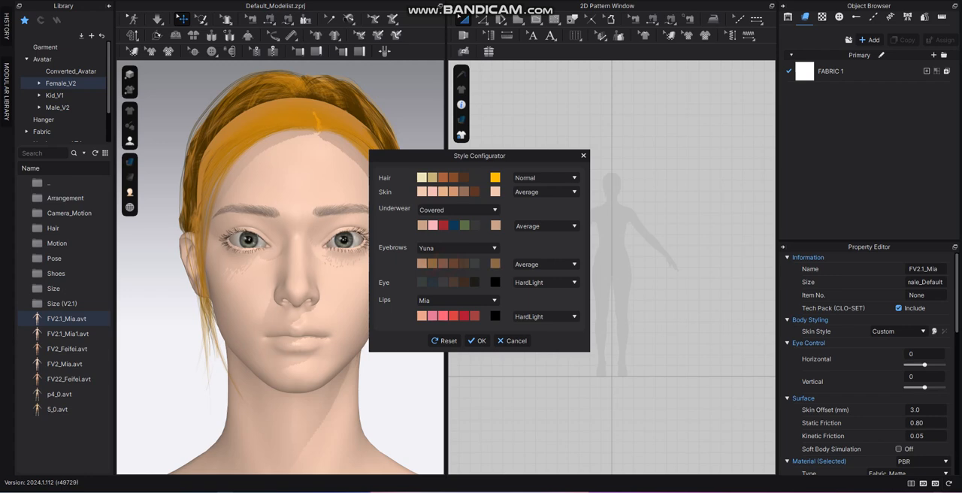
# Set the eyebrows' blend mode to Add and try the light brown and dark grey swatches.
pyautogui.click(522, 263)
pyautogui.click(529, 281)
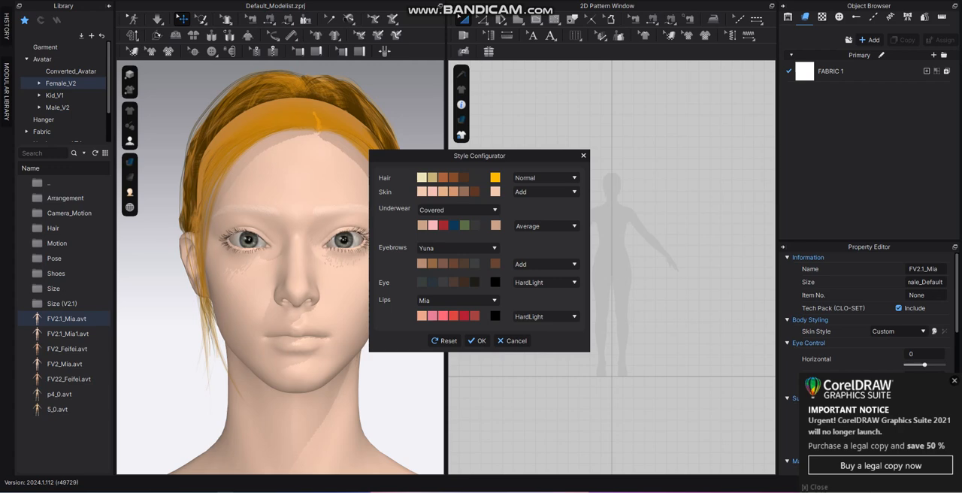
pyautogui.click(432, 264)
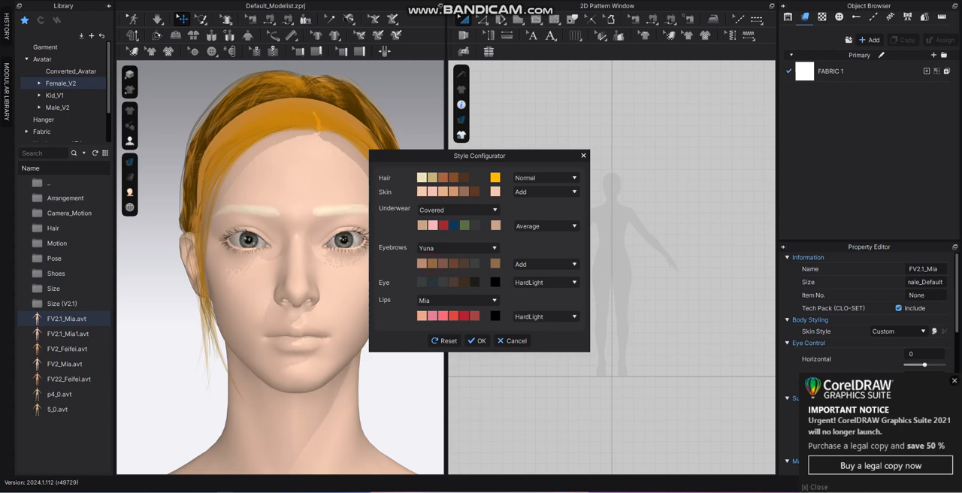
pyautogui.click(474, 263)
# Try the Difference and SoftLight blend modes on the eyebrows, using the reddish-brown swatch.
pyautogui.click(526, 264)
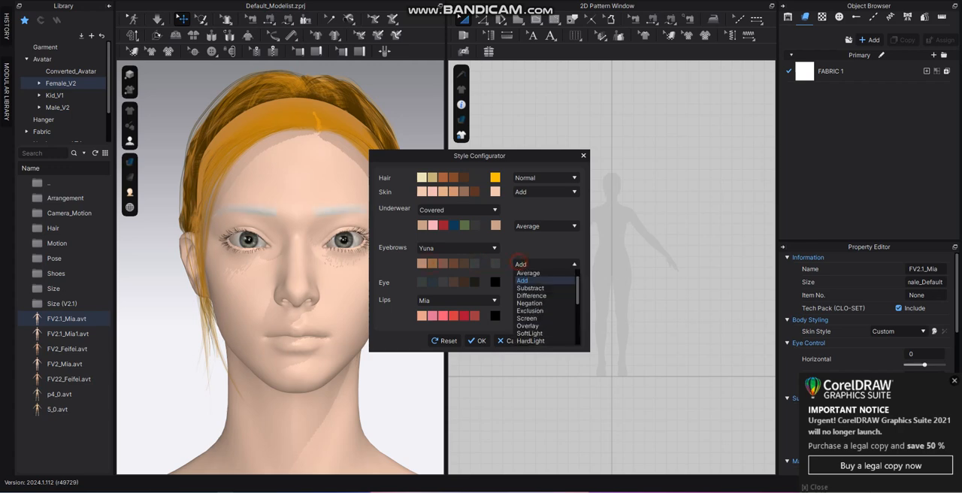
pyautogui.click(526, 294)
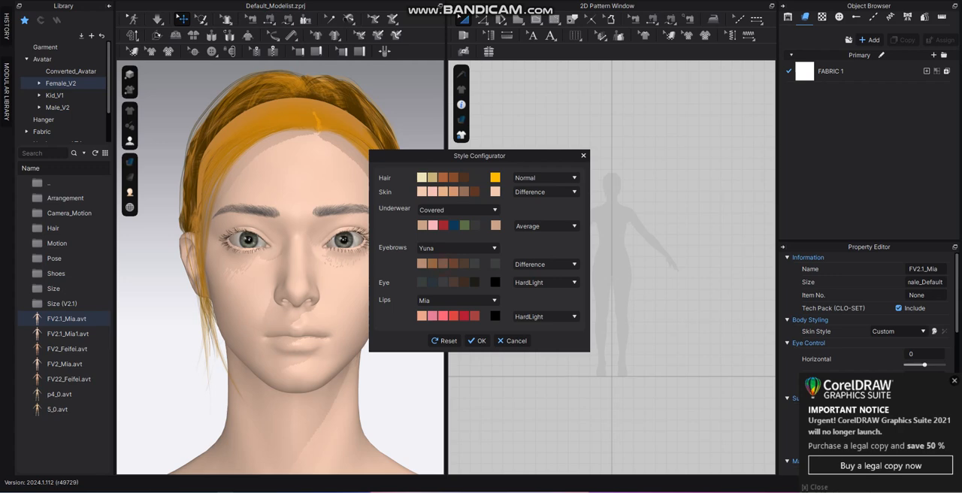
pyautogui.click(443, 264)
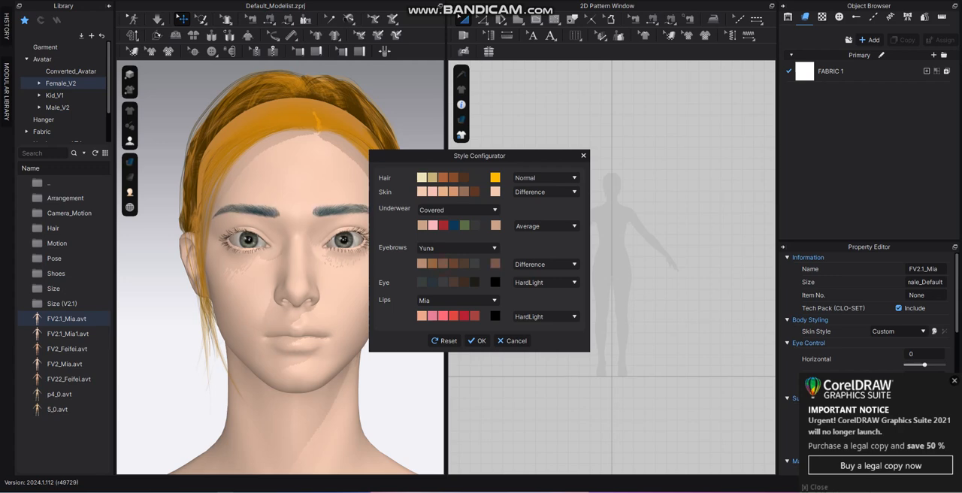
pyautogui.click(545, 264)
pyautogui.click(536, 331)
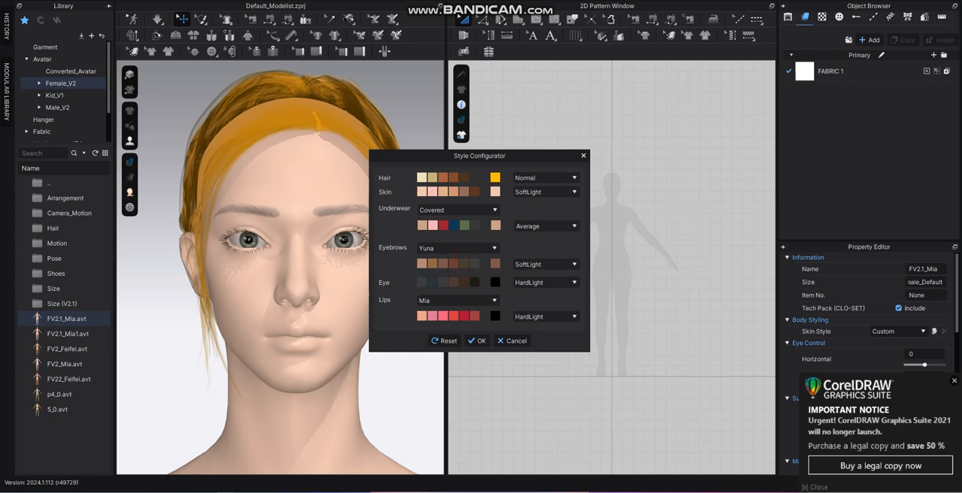
# Colour the eyebrows with the fifth preset swatch, a brown, and set their blend mode to HardLight.
pyautogui.click(463, 264)
pyautogui.click(569, 263)
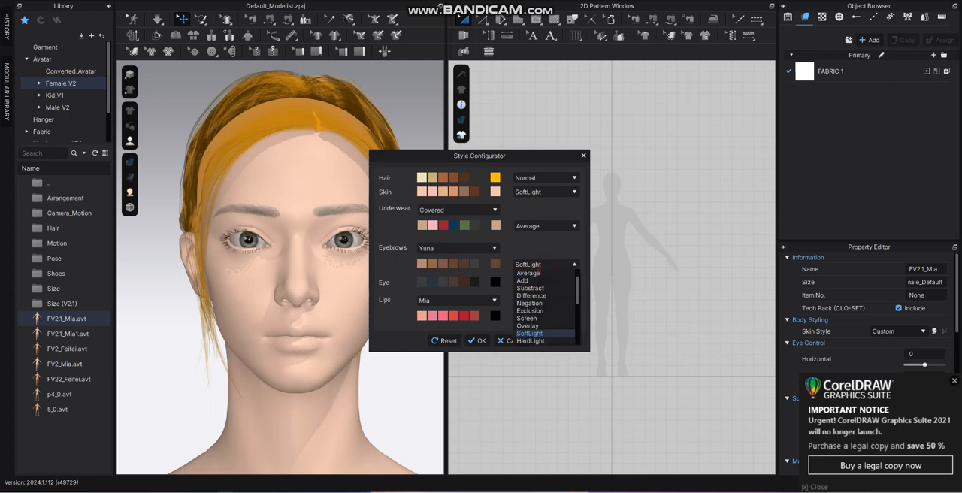
pyautogui.click(547, 338)
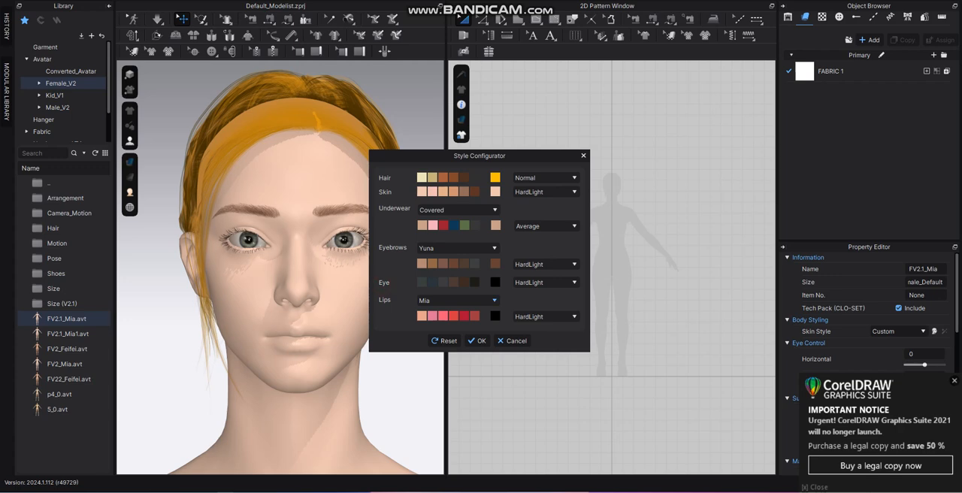
# Try the sixth, first and second preset swatches as the avatar's eye colour.
pyautogui.click(493, 300)
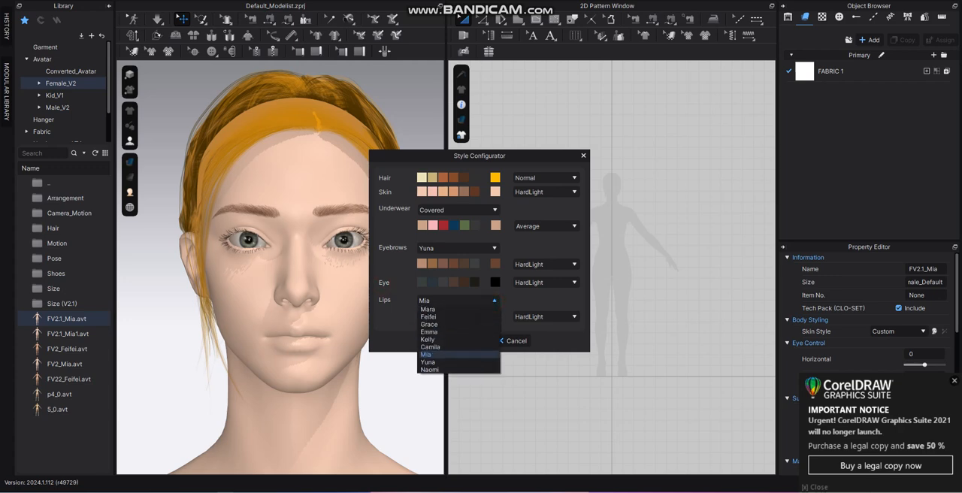
pyautogui.click(474, 283)
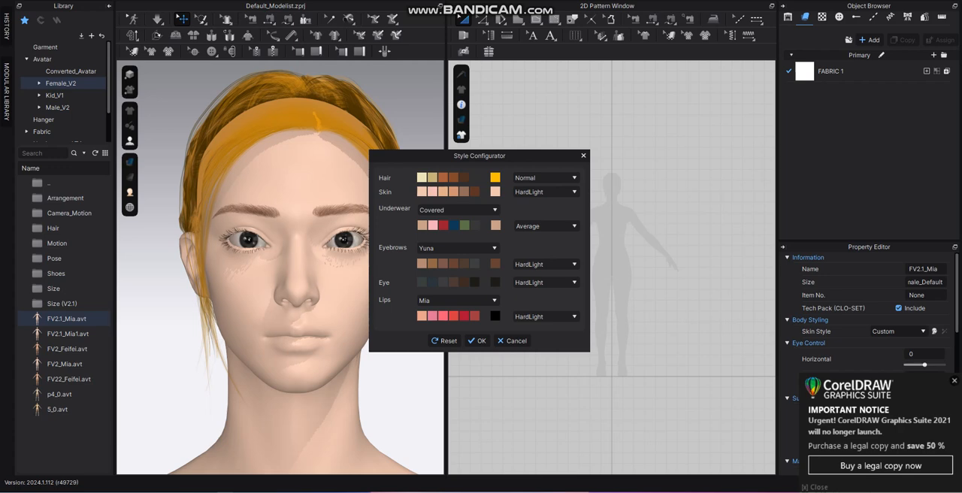
pyautogui.click(421, 283)
pyautogui.click(432, 283)
pyautogui.click(422, 283)
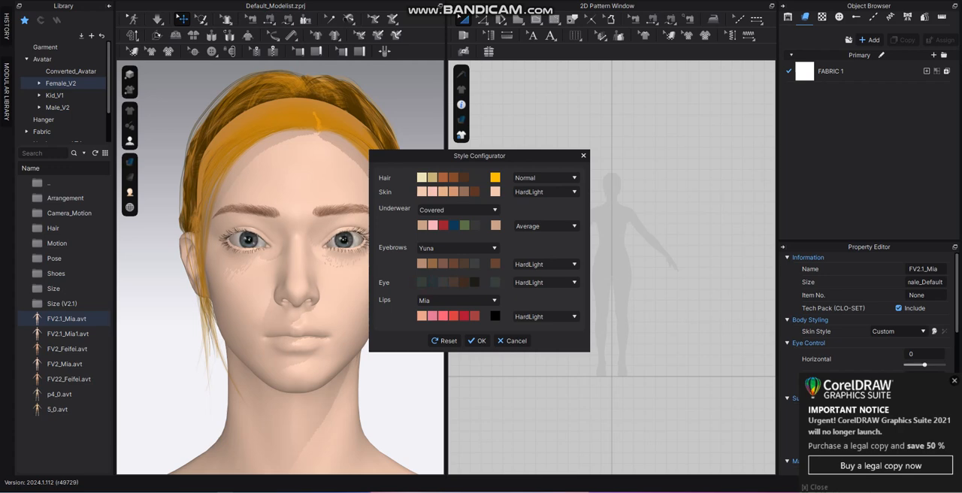
# Try the Average, Add, Substract, Difference and Exclusion blend modes on the eyes.
pyautogui.click(545, 282)
pyautogui.click(547, 288)
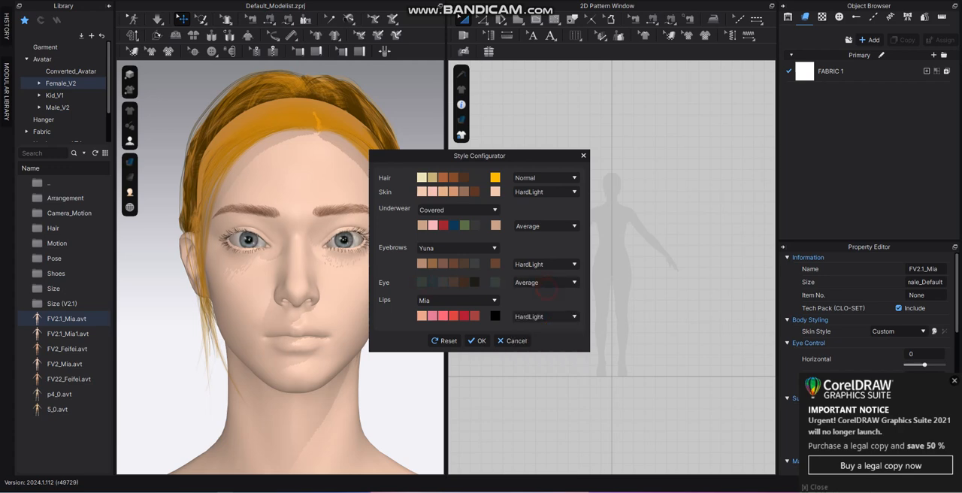
pyautogui.click(540, 285)
pyautogui.click(522, 298)
pyautogui.click(545, 283)
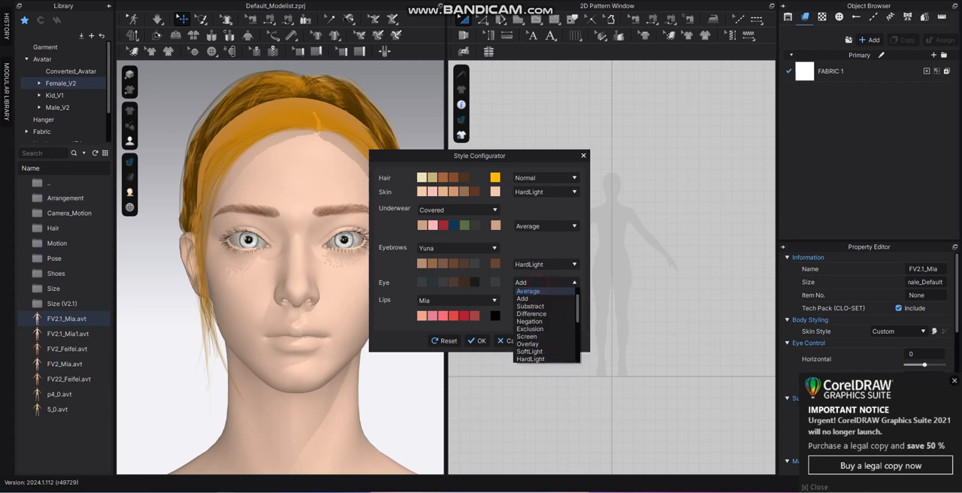
pyautogui.click(530, 305)
pyautogui.click(545, 283)
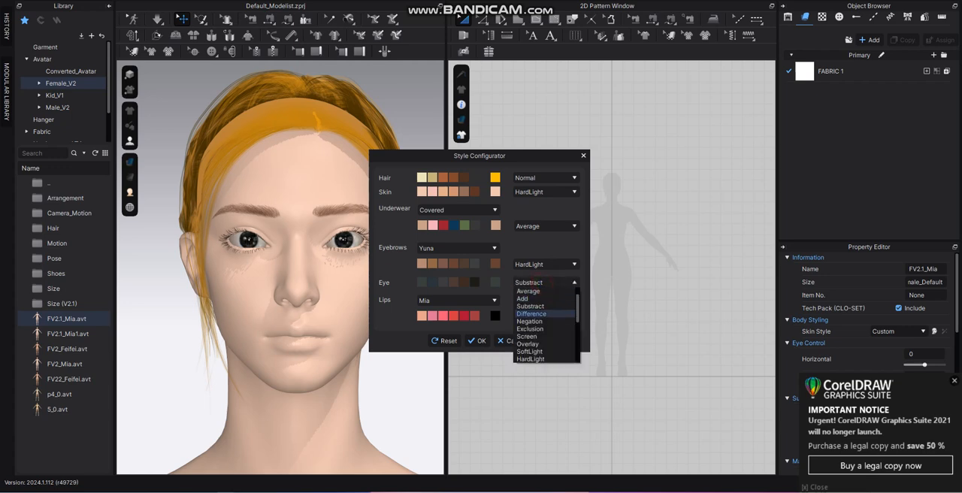
pyautogui.click(531, 314)
pyautogui.click(545, 282)
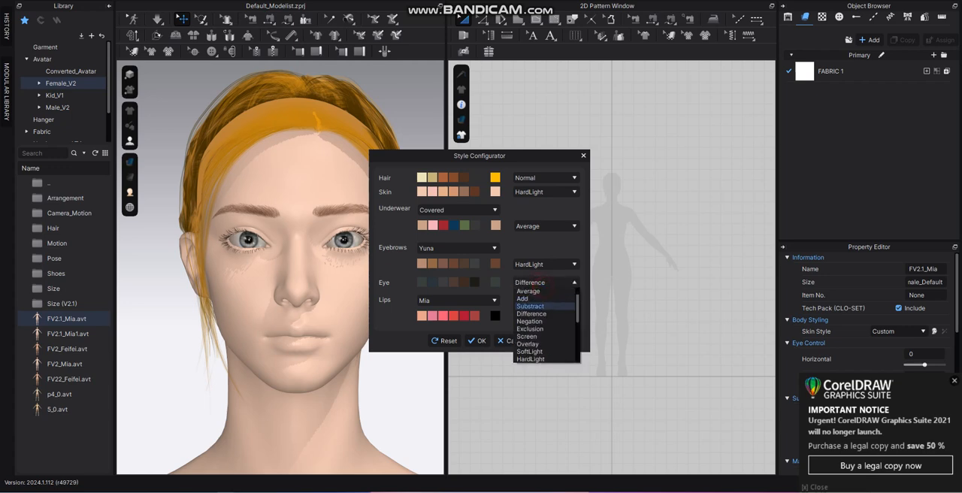
pyautogui.click(535, 322)
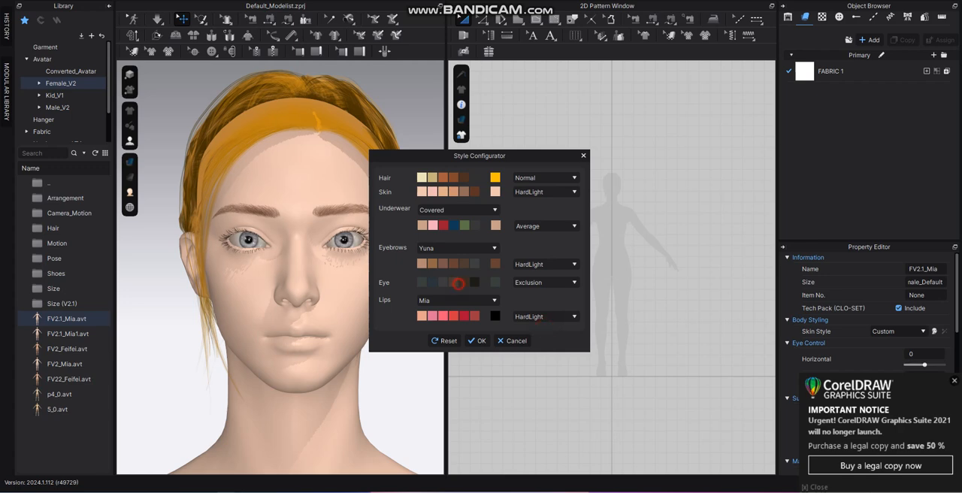
# Compare the second, fourth, fifth and sixth eye colour swatches with the Exclusion blend mode.
pyautogui.click(432, 282)
pyautogui.click(454, 282)
pyautogui.click(463, 282)
pyautogui.click(474, 282)
# Set the eyes' blend mode to Difference and give them the custom dark blue colour 191474.
pyautogui.click(545, 282)
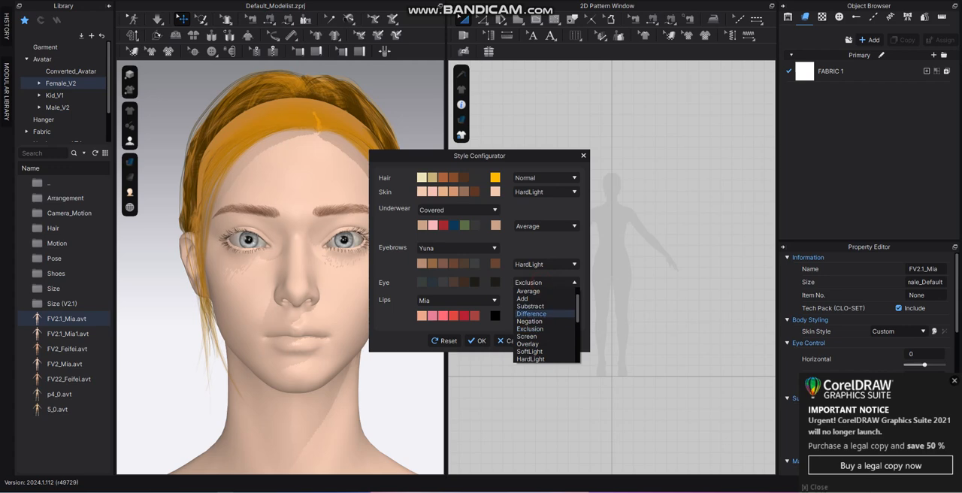
pyautogui.click(543, 314)
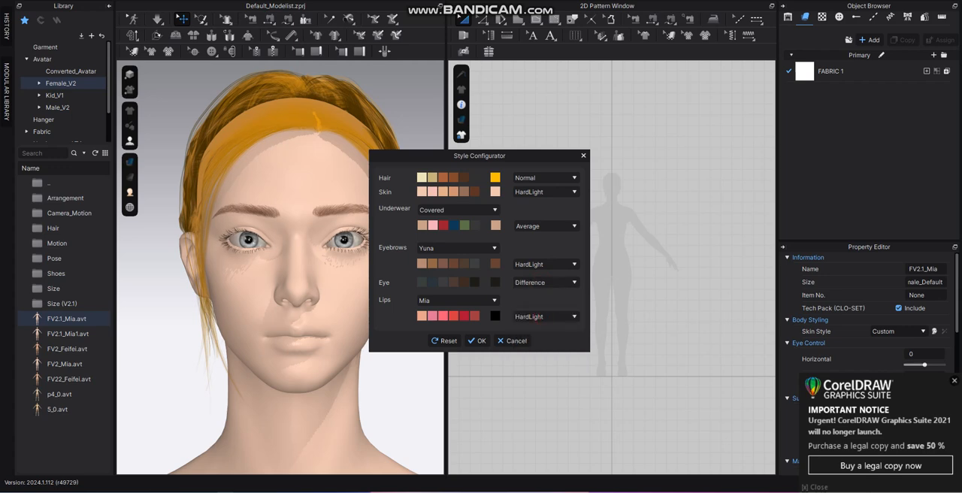
pyautogui.click(495, 282)
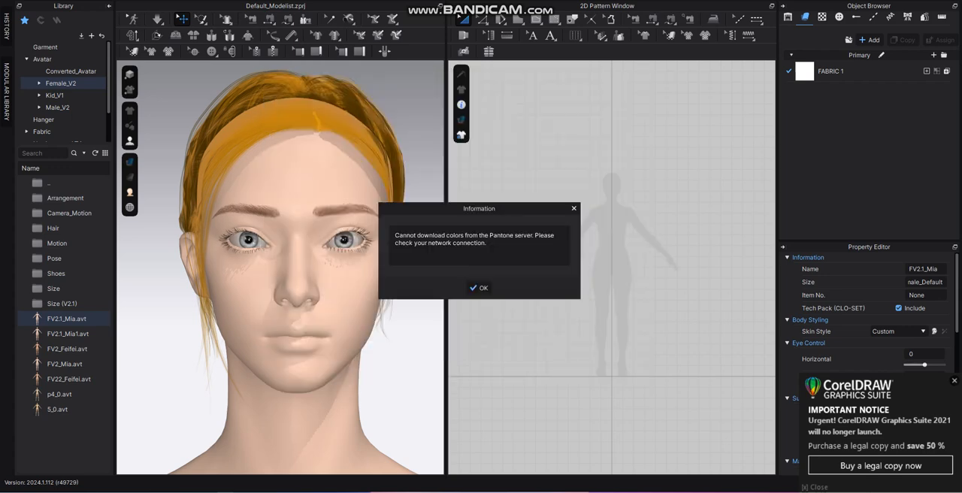
pyautogui.click(478, 288)
pyautogui.click(412, 154)
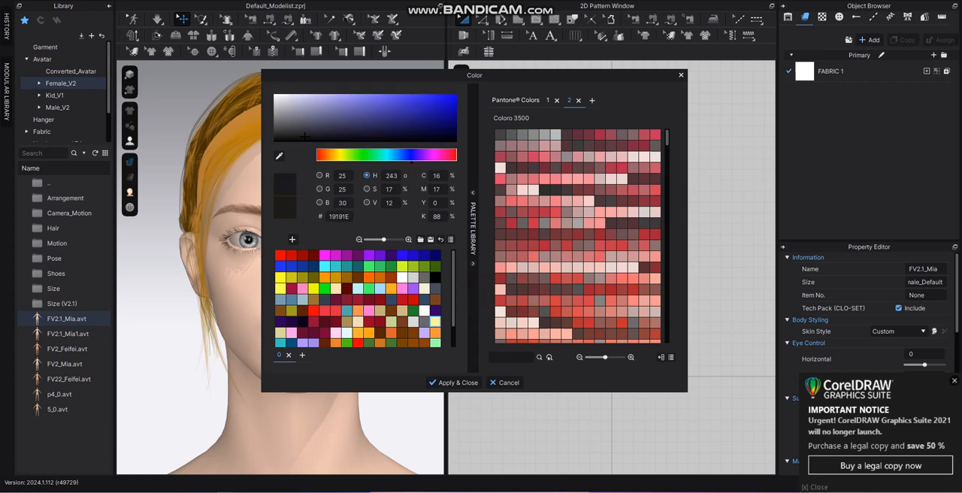
pyautogui.click(425, 120)
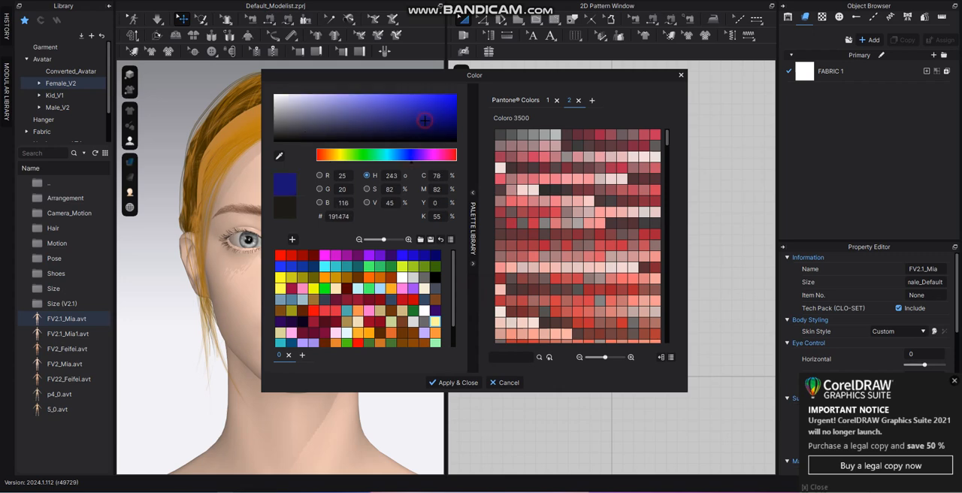
pyautogui.click(451, 382)
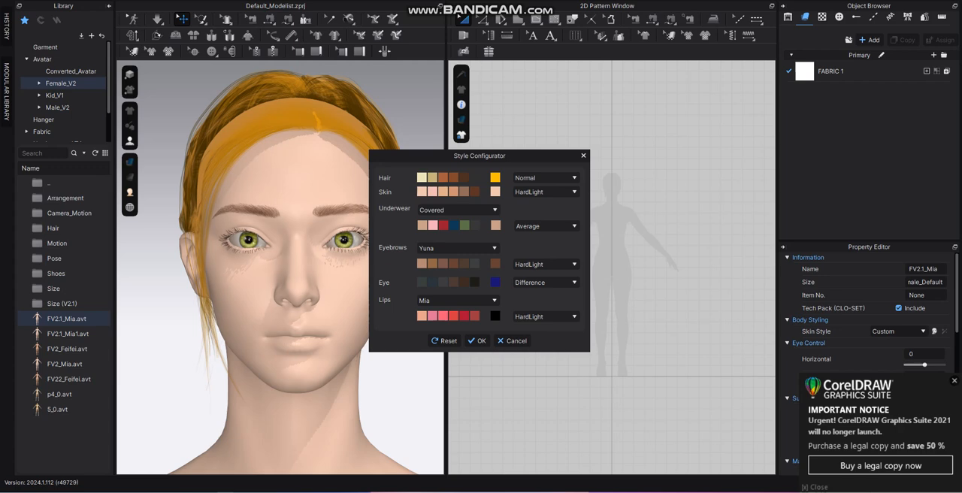
# Try the Feifei, Kelly, Mia, Emma and Mara lip styles on the avatar.
pyautogui.click(458, 300)
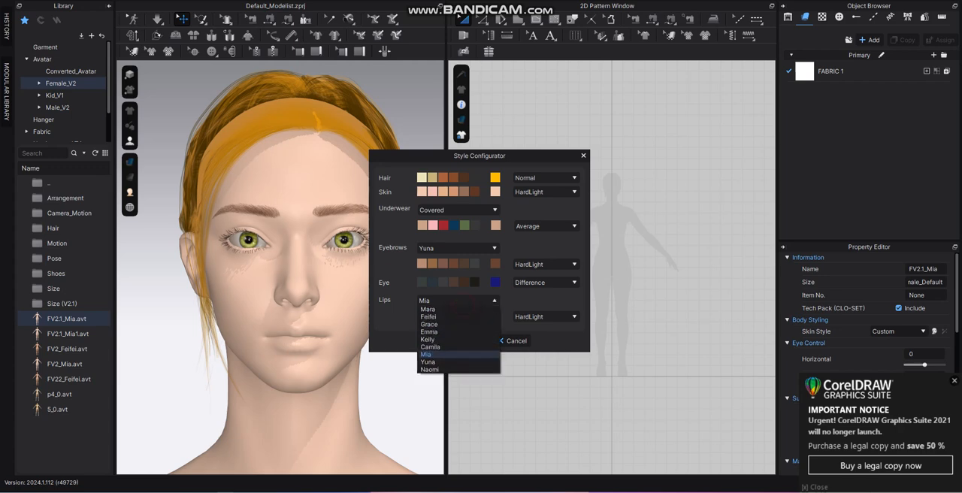
pyautogui.click(458, 317)
pyautogui.click(458, 300)
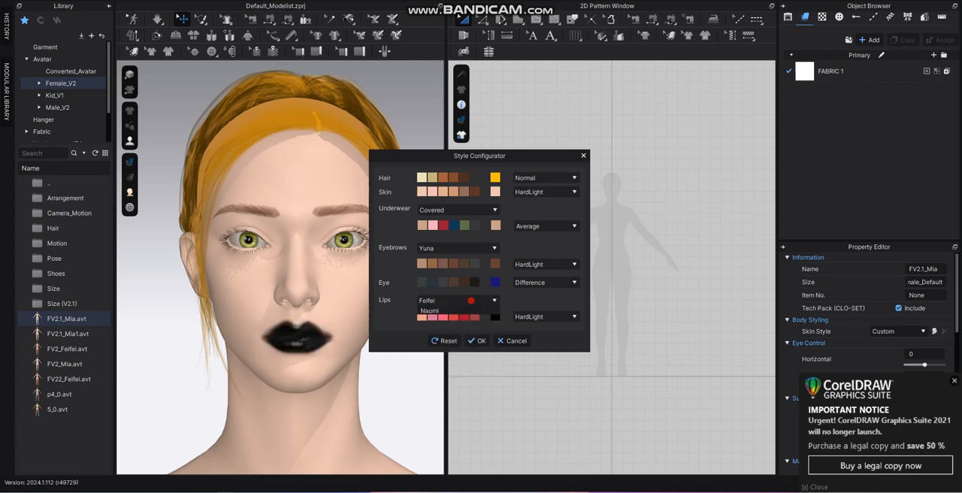
pyautogui.click(458, 339)
pyautogui.click(462, 301)
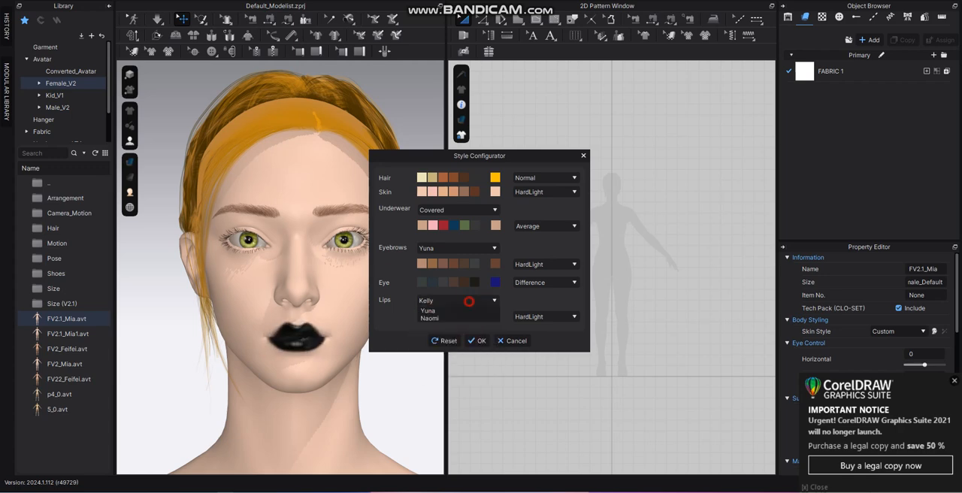
pyautogui.click(445, 341)
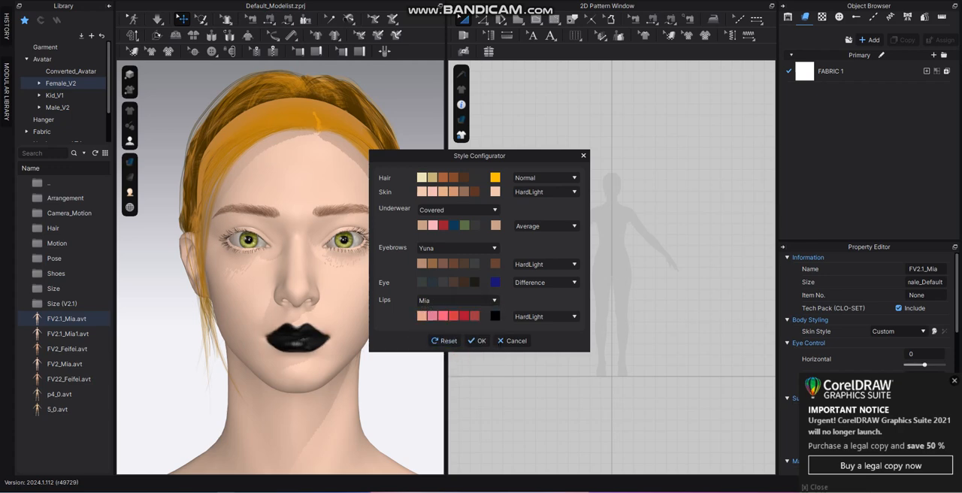
pyautogui.click(478, 300)
pyautogui.click(480, 332)
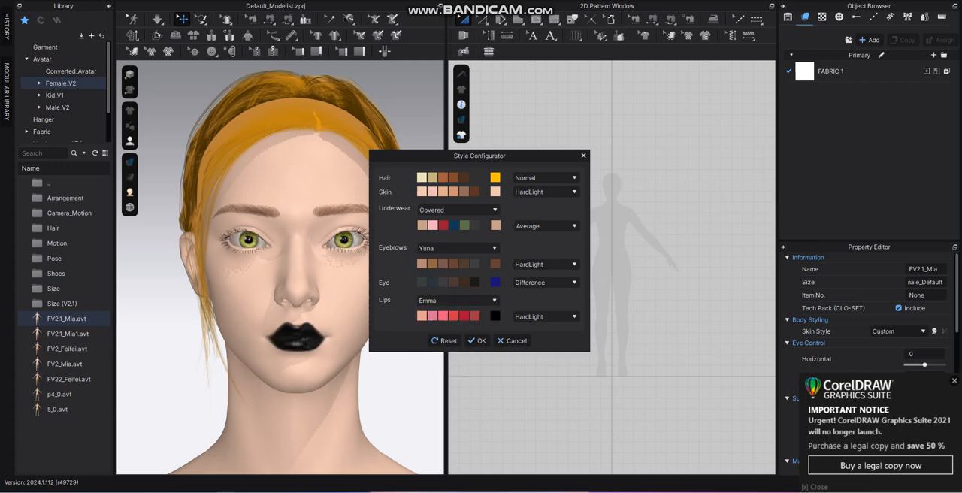
pyautogui.click(492, 301)
pyautogui.click(451, 334)
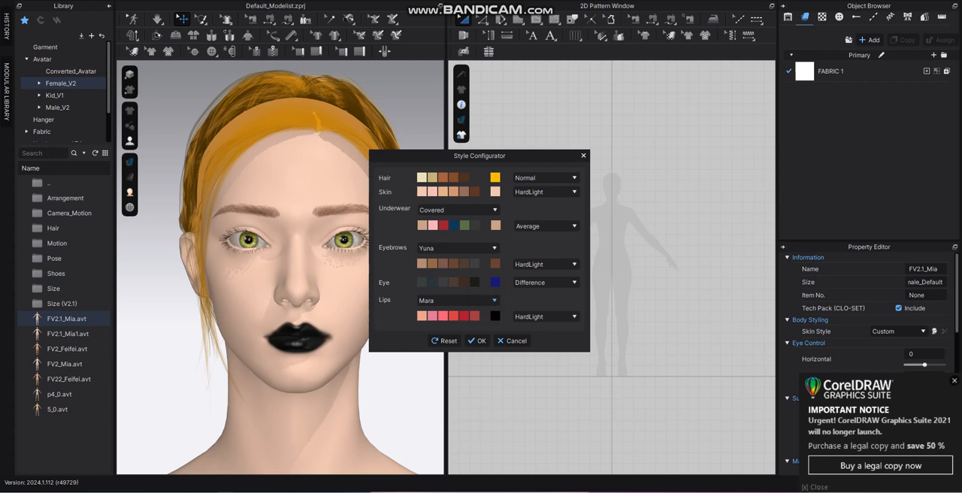
# Colour the lips with the sixth preset swatch, a brownish red, and choose the Yuna lip style after trying Emma and Camila.
pyautogui.click(473, 316)
pyautogui.click(476, 302)
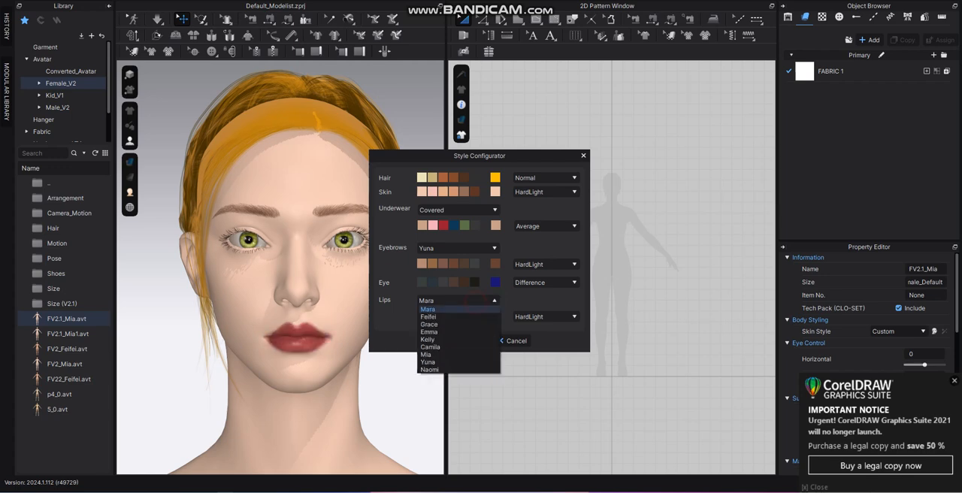
pyautogui.click(457, 310)
pyautogui.click(456, 301)
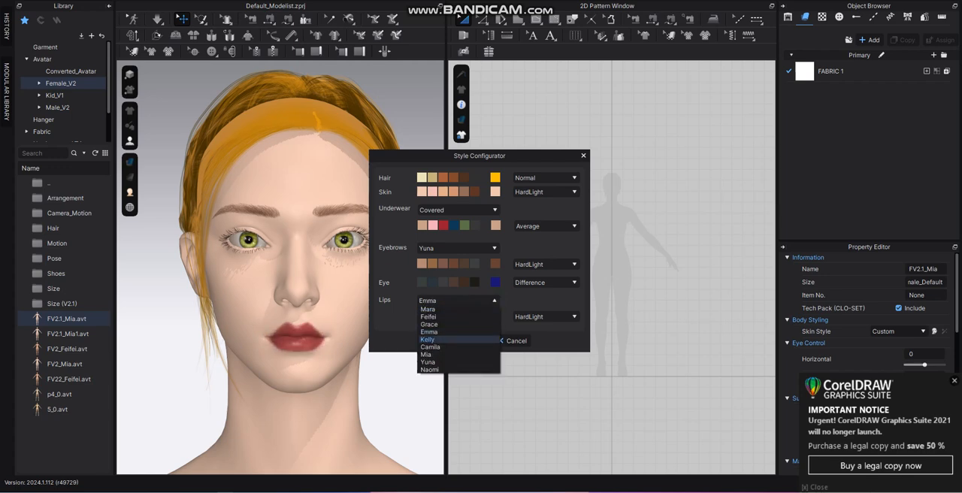
pyautogui.click(445, 347)
pyautogui.click(457, 301)
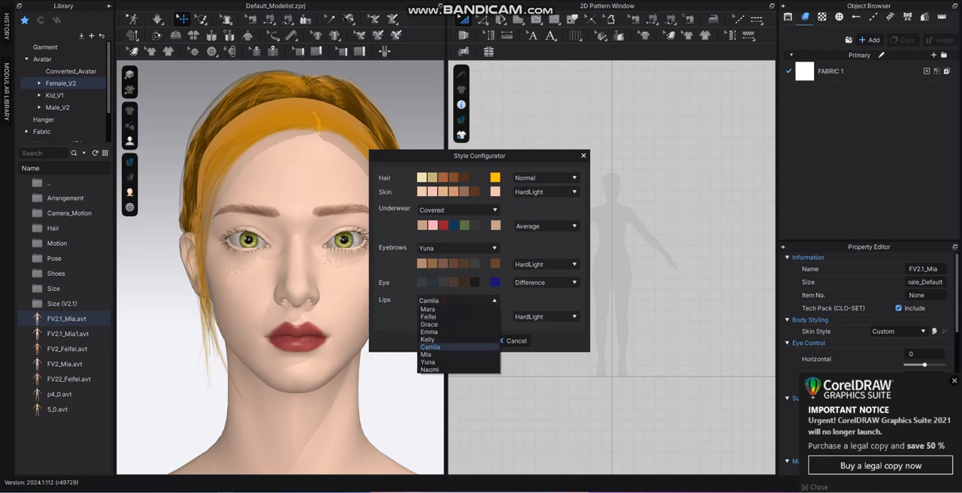
pyautogui.click(448, 362)
# Try the Average, Add, Negation and Screen blend modes on the lips.
pyautogui.click(531, 317)
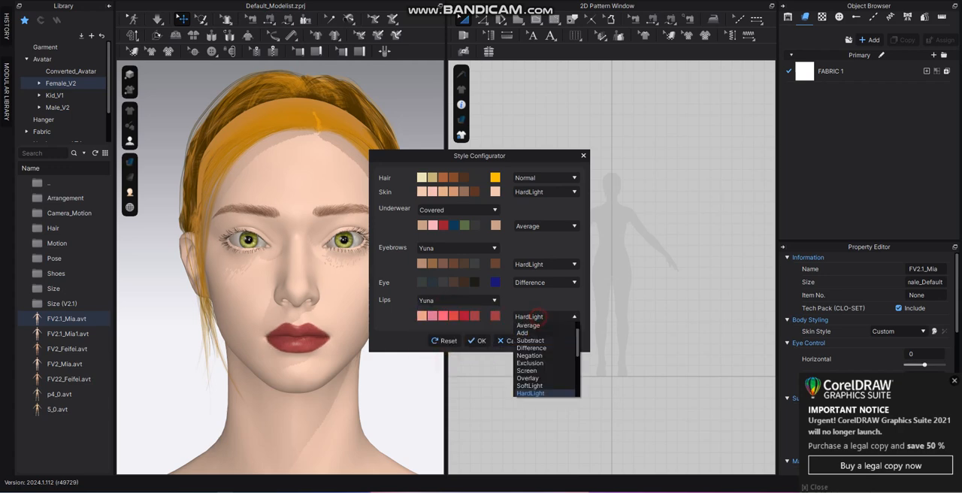
pyautogui.click(529, 326)
pyautogui.click(529, 317)
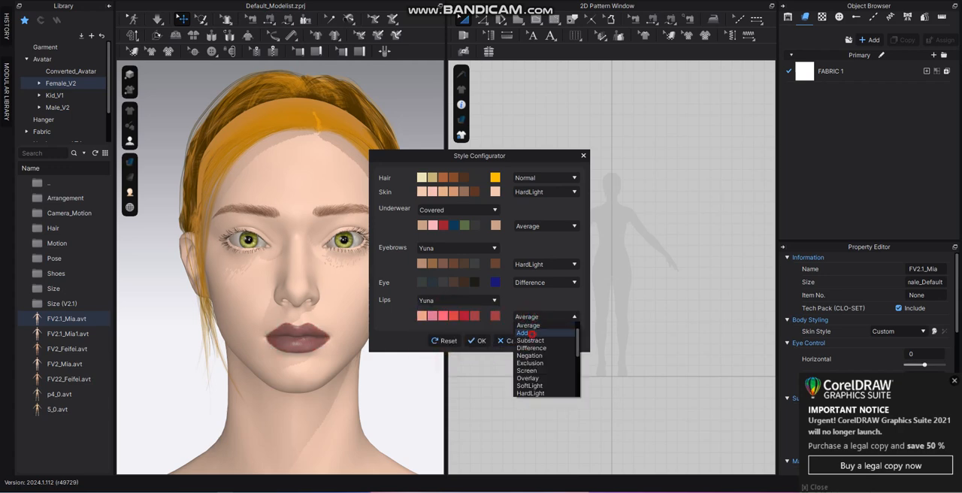
pyautogui.click(522, 333)
pyautogui.click(529, 317)
pyautogui.click(529, 355)
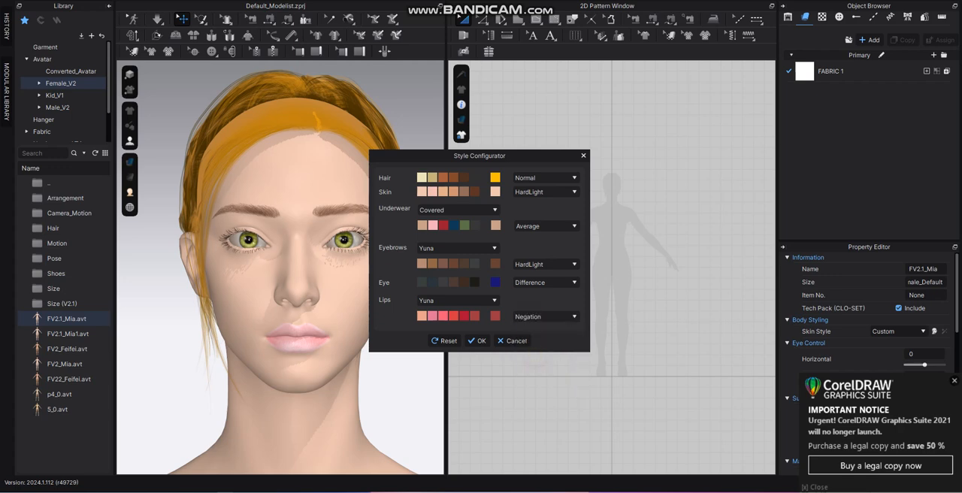
pyautogui.click(529, 317)
pyautogui.click(527, 370)
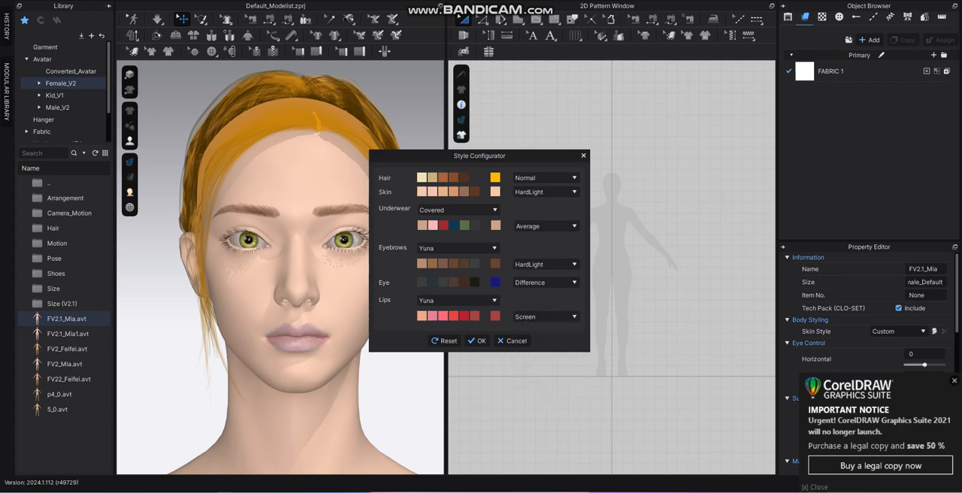
# Set the lips' blend mode to HardLight and apply the avatar's style settings.
pyautogui.click(529, 317)
pyautogui.click(535, 392)
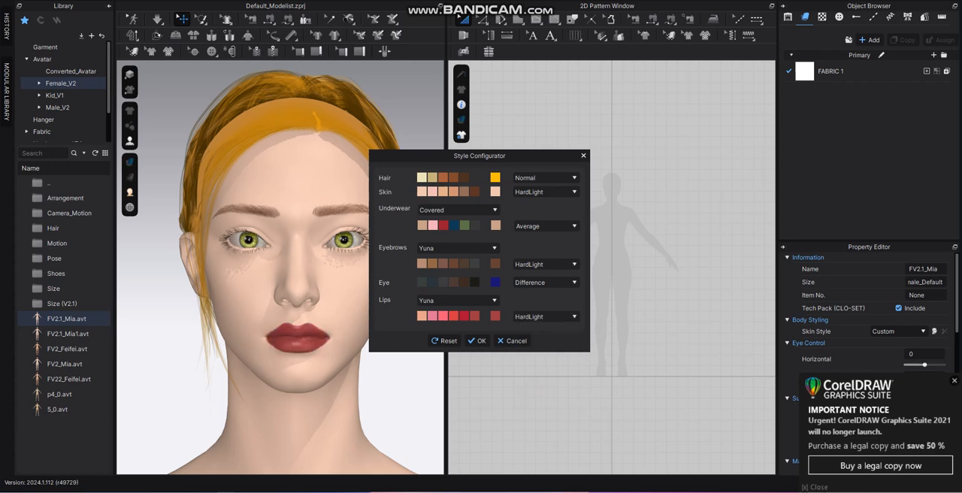
pyautogui.click(475, 341)
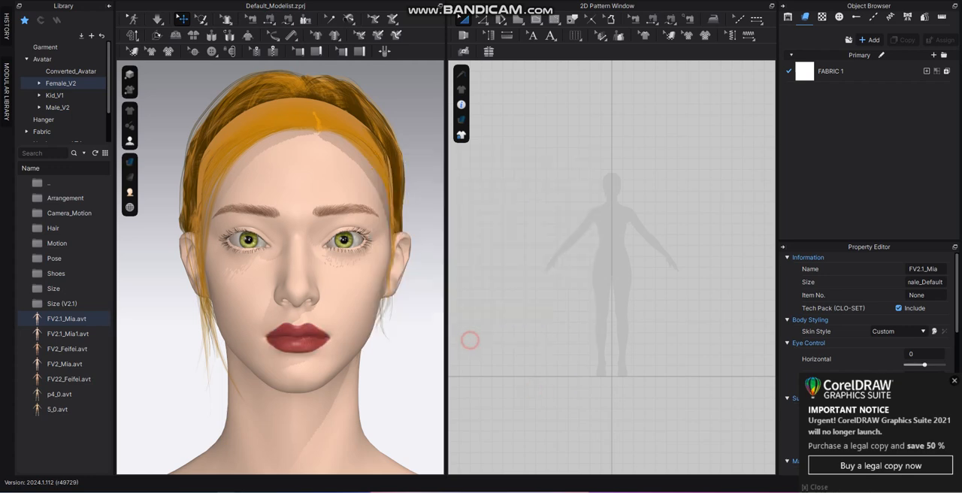
# Reopen the avatar's style settings and give the underwear a custom brown colour, RGB 148, 88, 54.
pyautogui.scroll(-10, 280, 267)
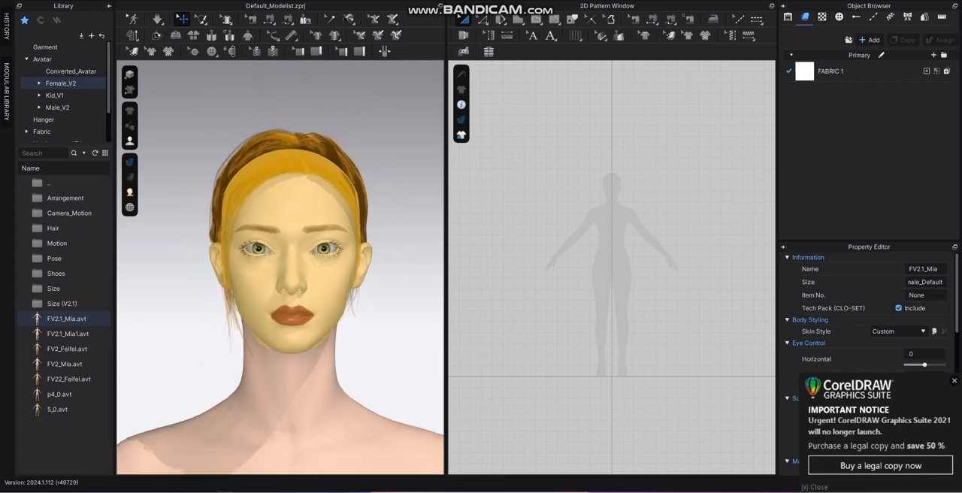
pyautogui.scroll(-5, 280, 267)
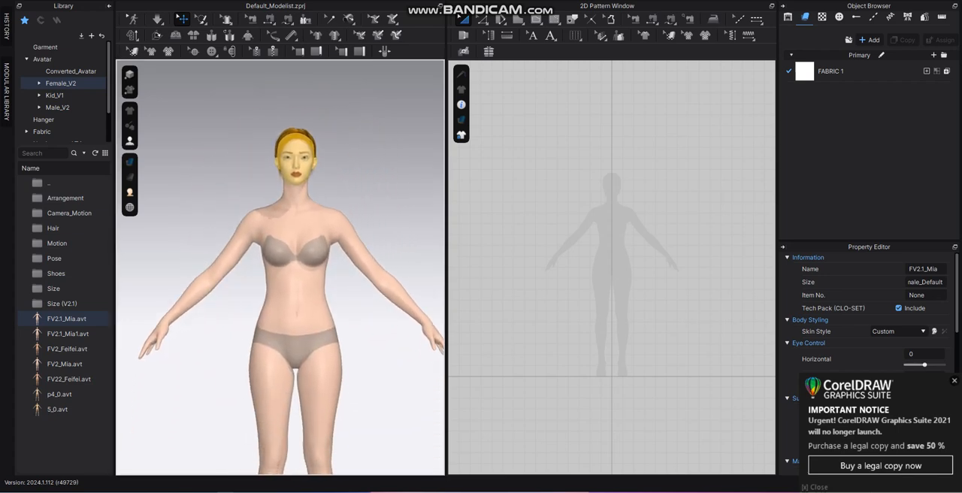
pyautogui.click(934, 331)
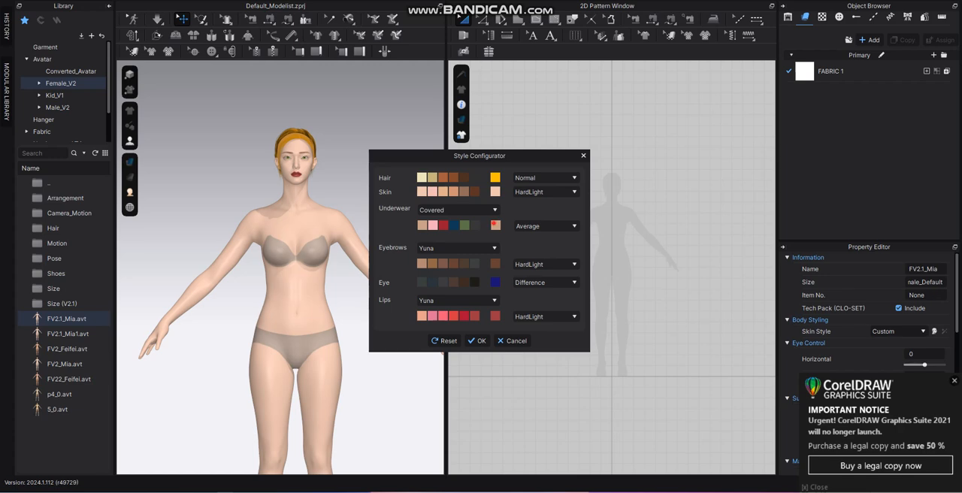
pyautogui.click(494, 224)
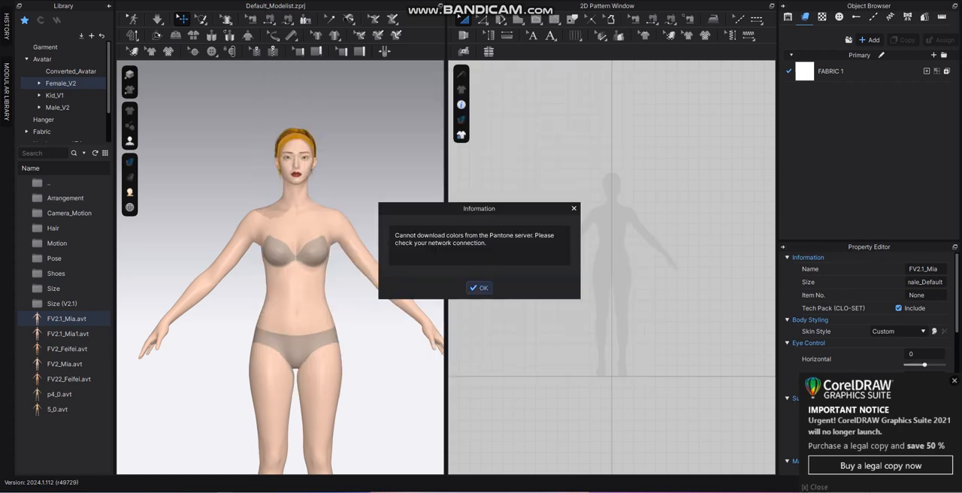
pyautogui.click(478, 288)
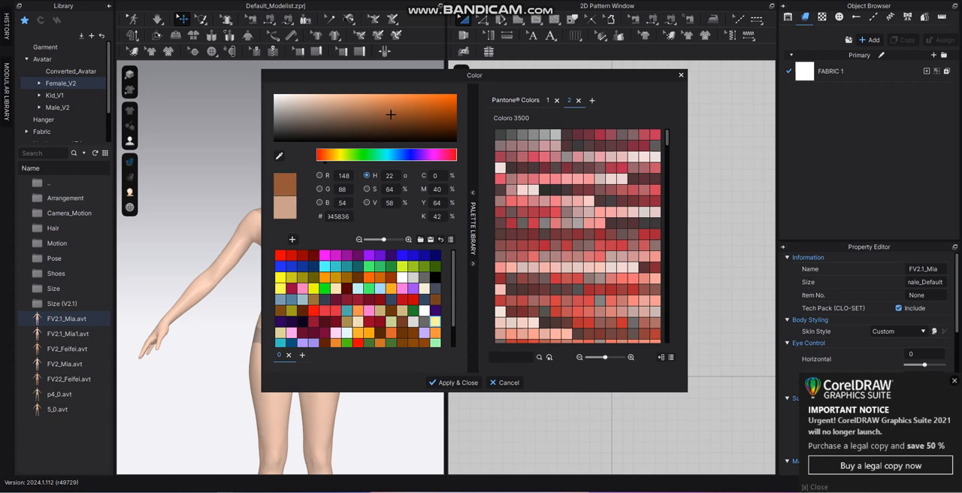
pyautogui.click(453, 382)
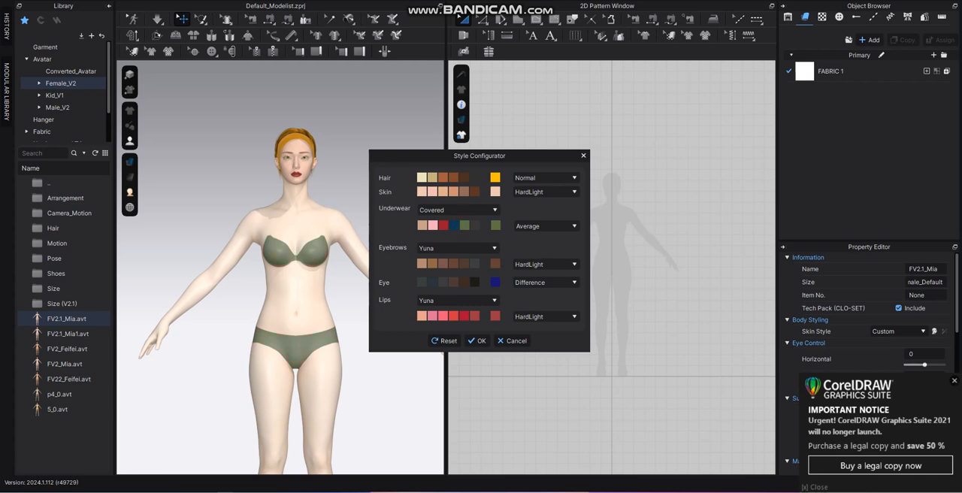
# Try several preset colours on the underwear, ending with the fourth swatch, dark blue.
pyautogui.click(443, 227)
pyautogui.click(434, 225)
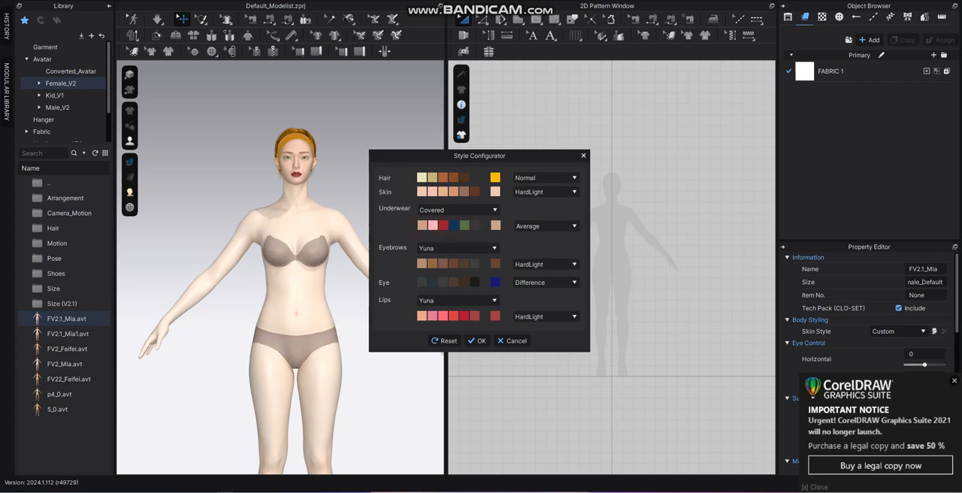
pyautogui.click(454, 225)
# Try the Add, Negation, Overlay and Normal blend modes on the dark blue underwear.
pyautogui.click(552, 225)
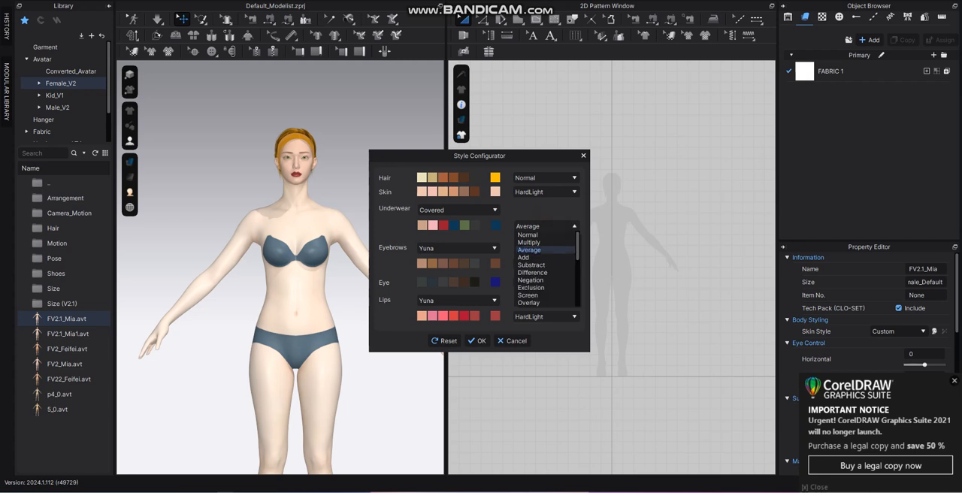
pyautogui.click(524, 257)
pyautogui.click(534, 226)
pyautogui.click(530, 280)
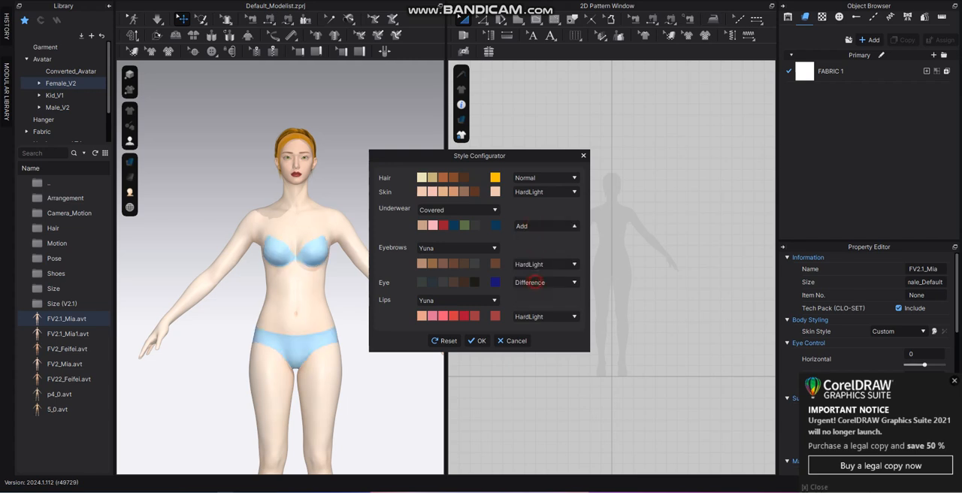
pyautogui.click(534, 226)
pyautogui.click(528, 302)
pyautogui.click(541, 225)
pyautogui.click(528, 234)
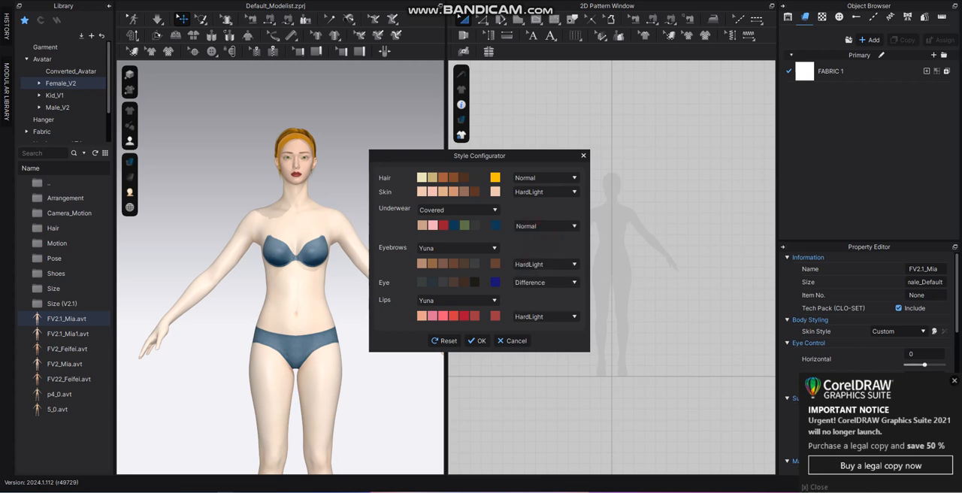
# Set the underwear's blend mode to Screen and colour it with the second preset swatch, light pink.
pyautogui.click(540, 225)
pyautogui.click(528, 295)
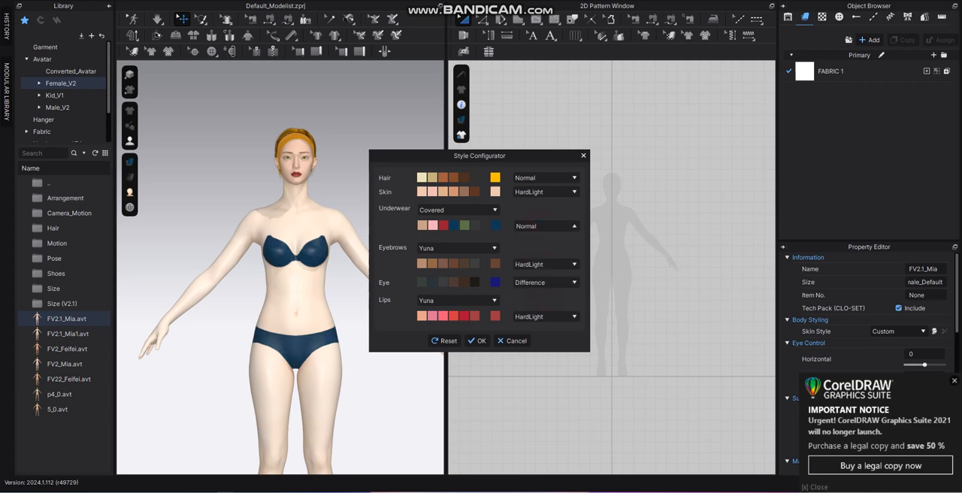
pyautogui.click(433, 226)
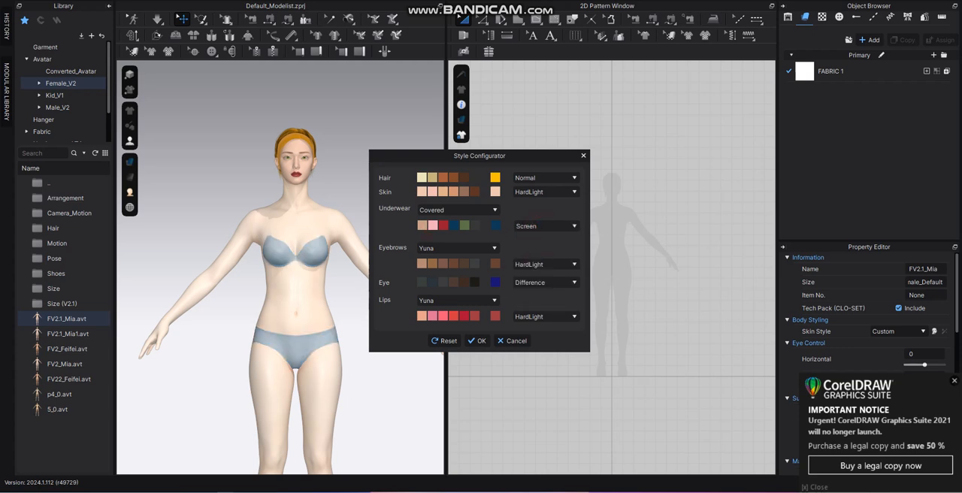
pyautogui.click(546, 226)
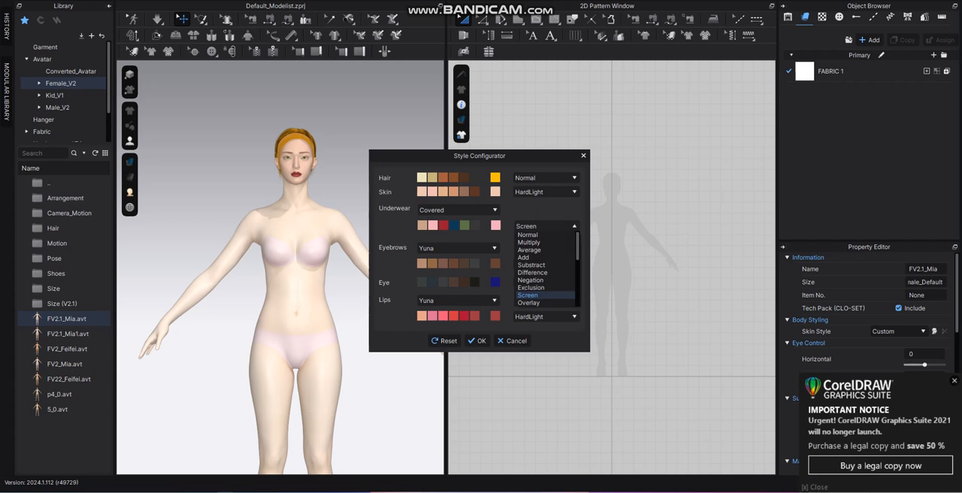
# Try the Nude underwear style and switch back to Covered.
pyautogui.click(451, 210)
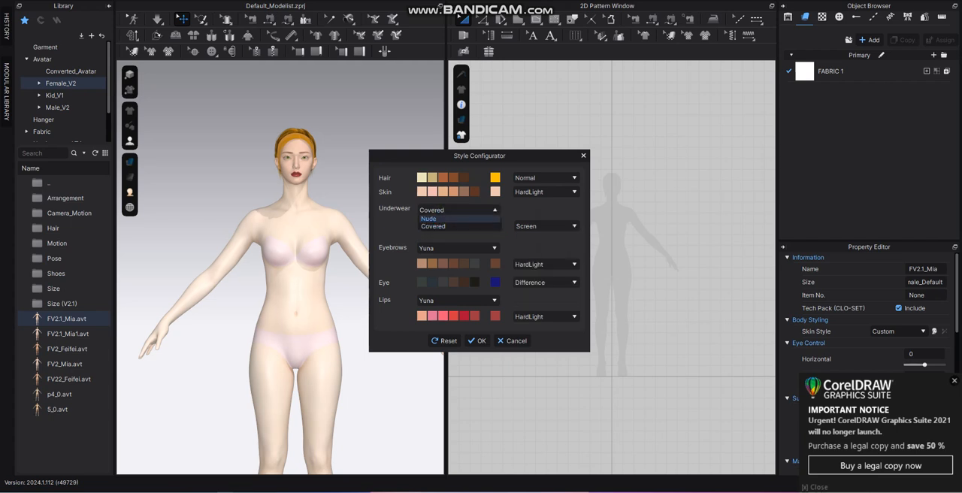
pyautogui.click(436, 218)
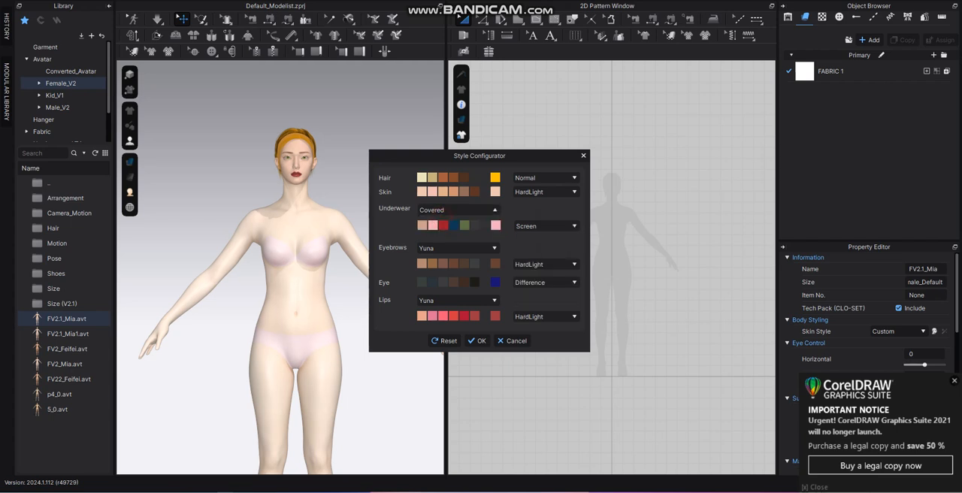
pyautogui.click(451, 210)
pyautogui.click(440, 219)
# Apply the avatar's style settings and deselect the avatar.
pyautogui.click(478, 341)
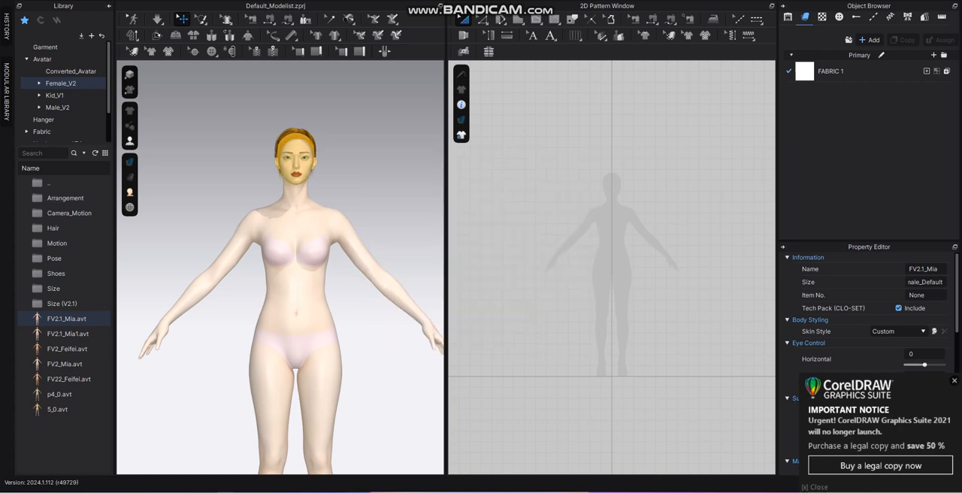
pyautogui.click(391, 365)
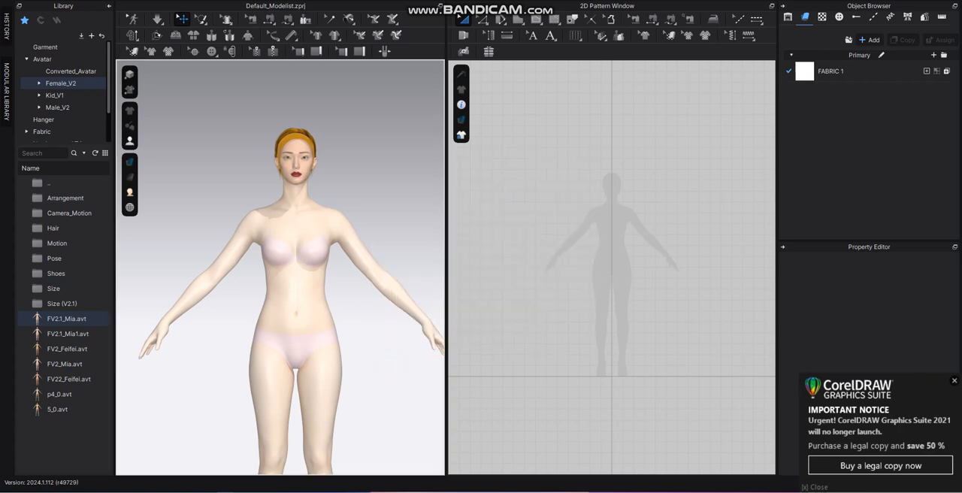